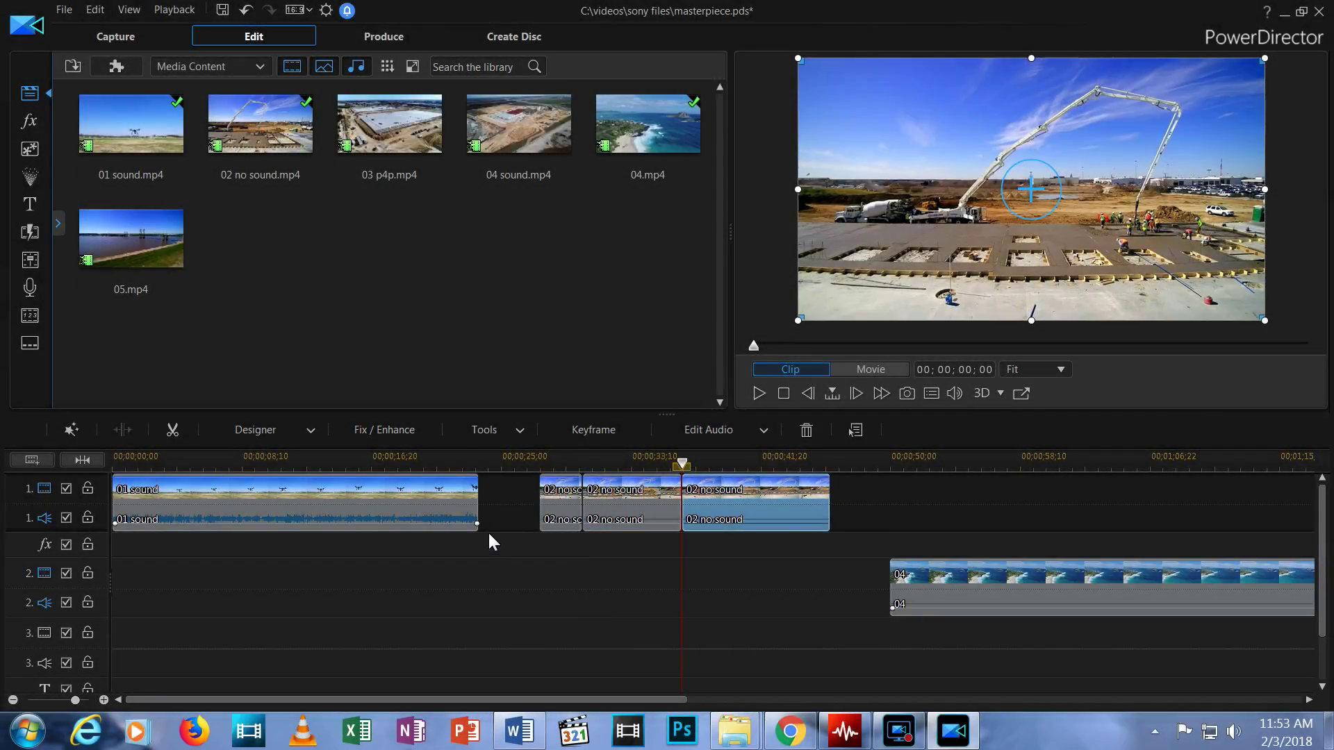
Select the middle 02 no sound clip and view its Remove options.
left_click(635, 489)
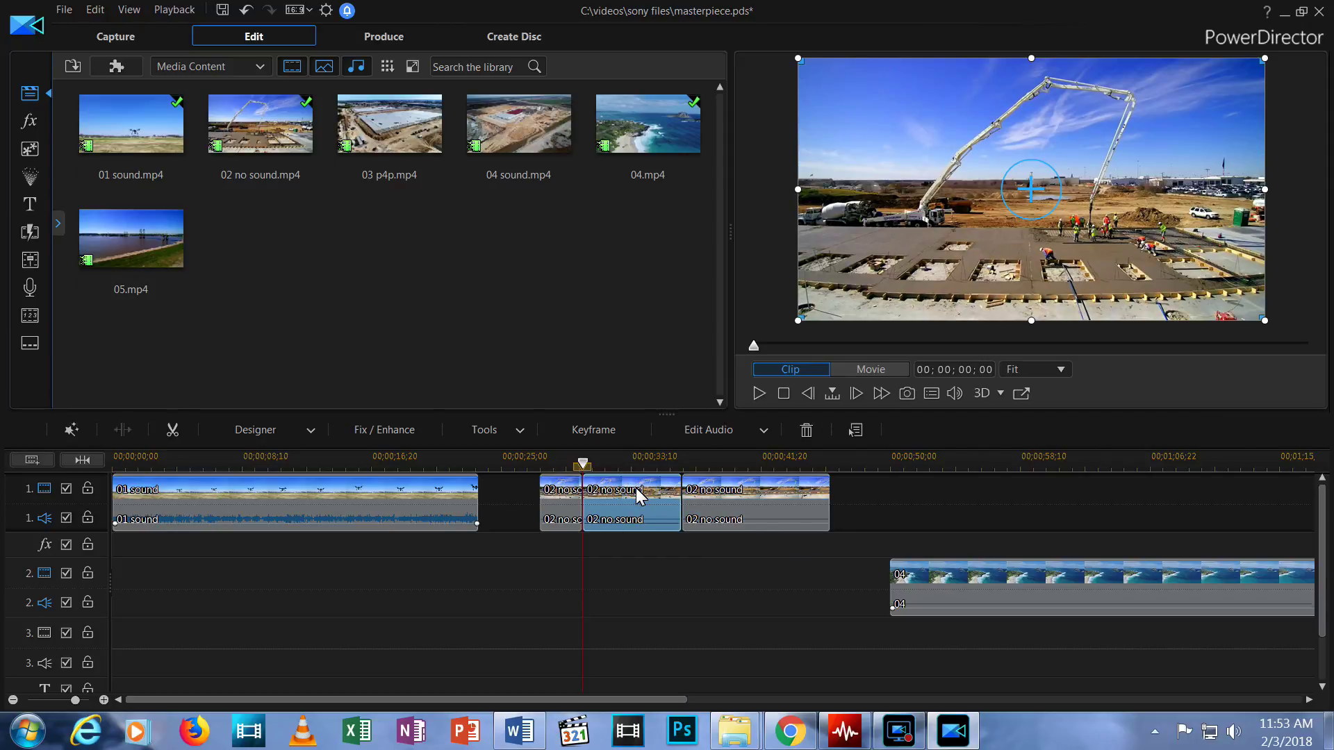
left_click(813, 431)
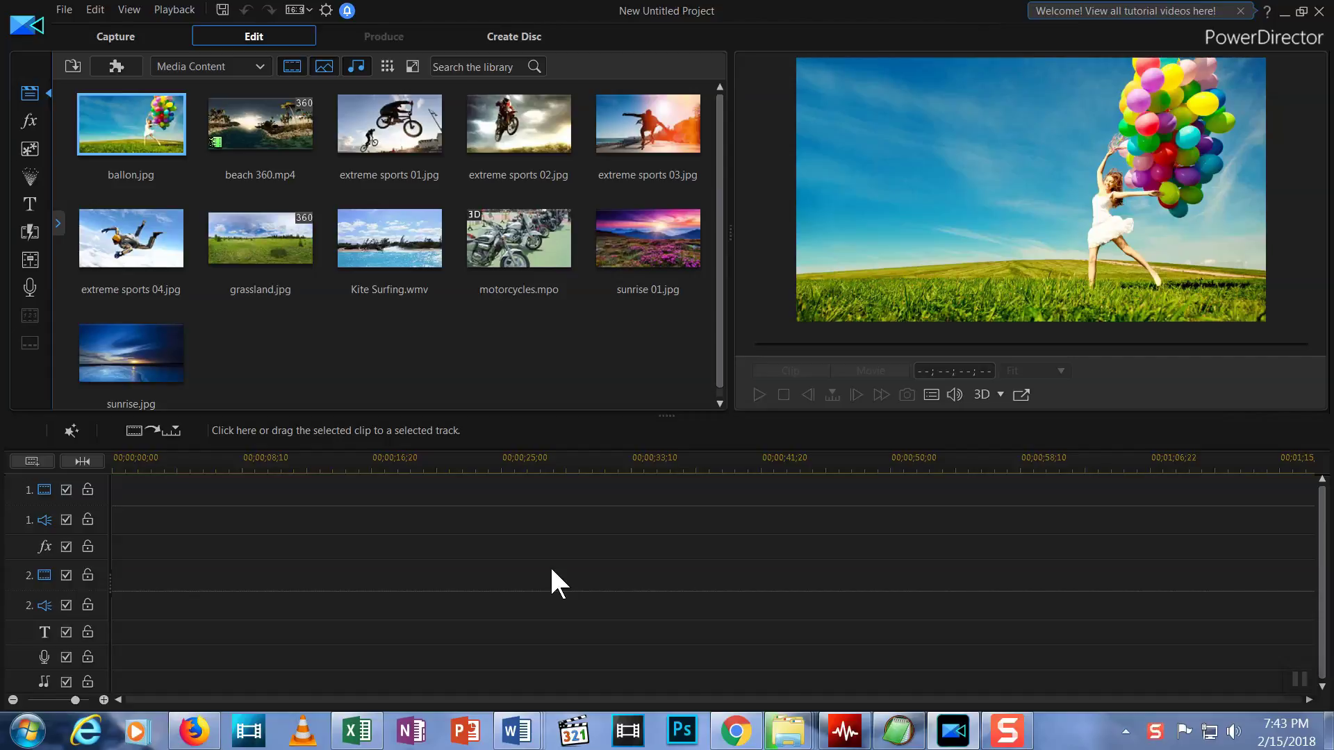
Reopen masterpiece.pds from Recent Files, declining to merge media.
left_click(68, 4)
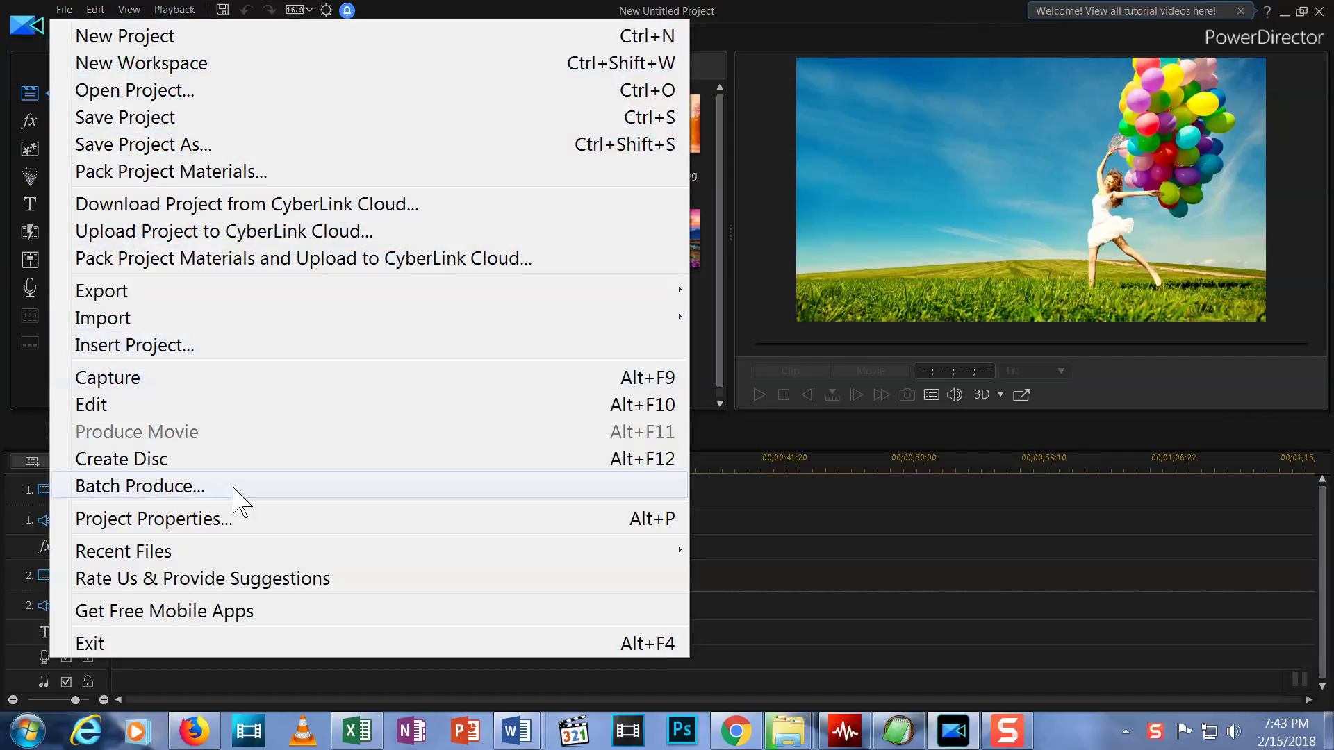
mouse_move(218, 551)
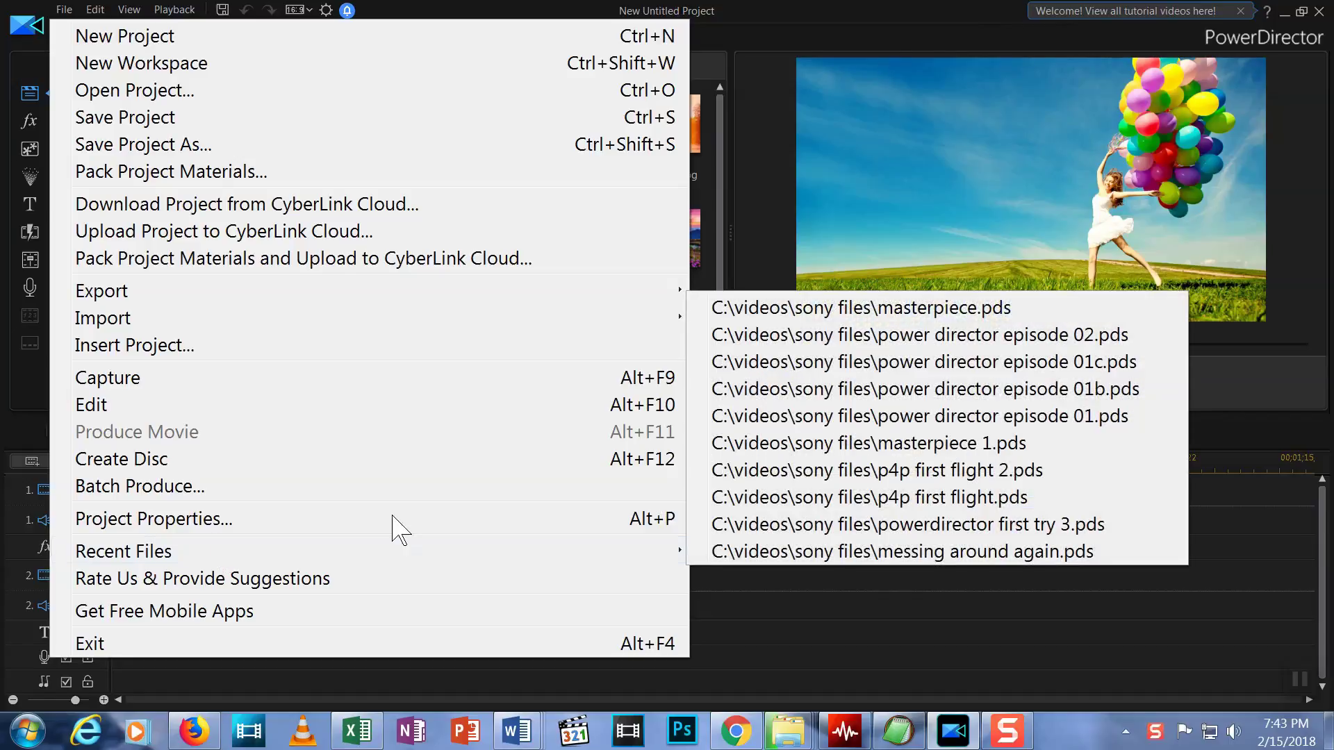
left_click(822, 314)
left_click(809, 411)
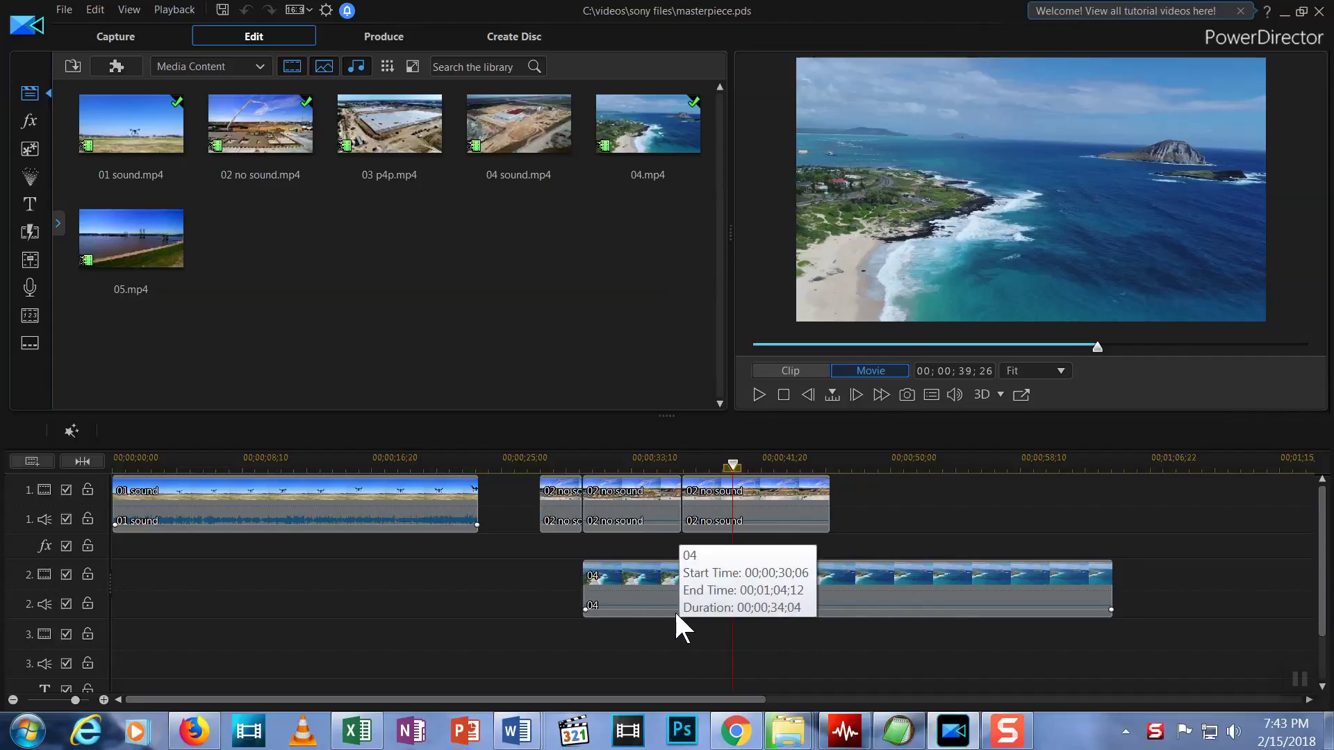
Move clip 04 onto track 1 after the 02 clips and split it into several pieces.
left_click_drag(679, 597, 834, 490)
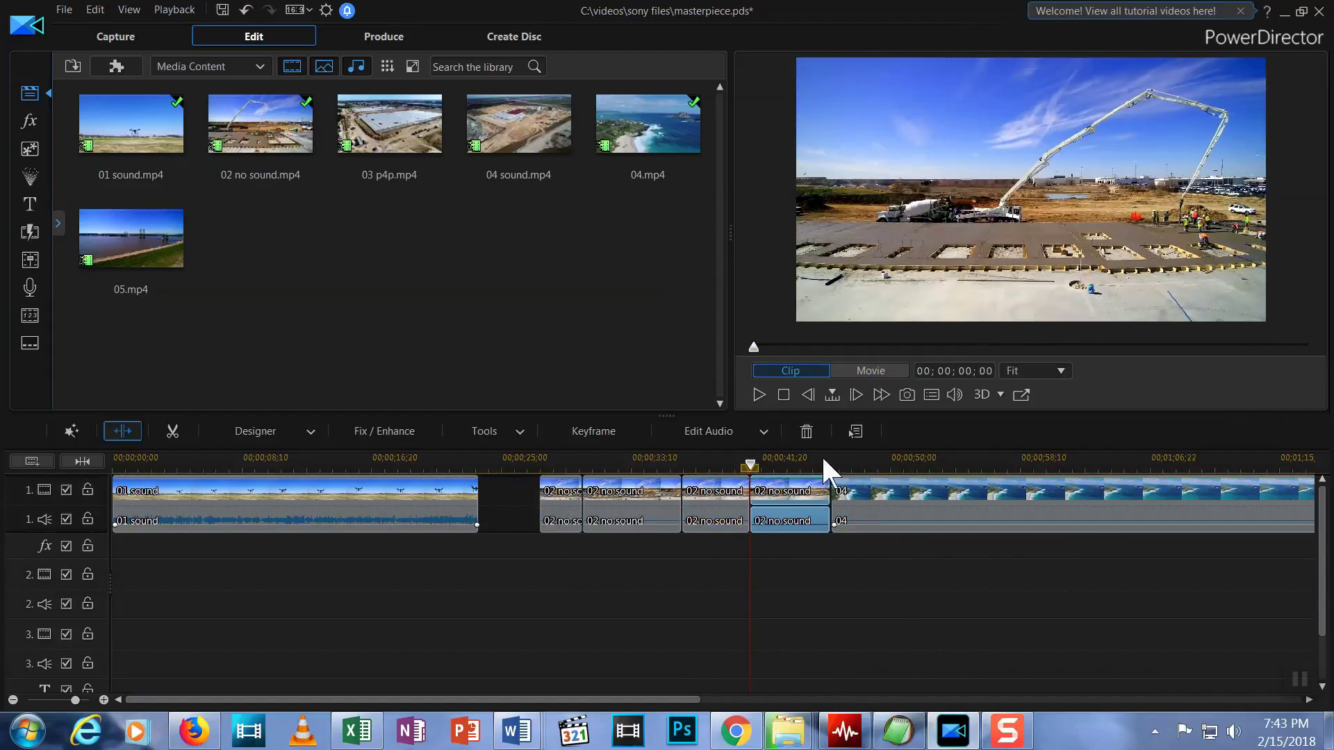
left_click(1033, 464)
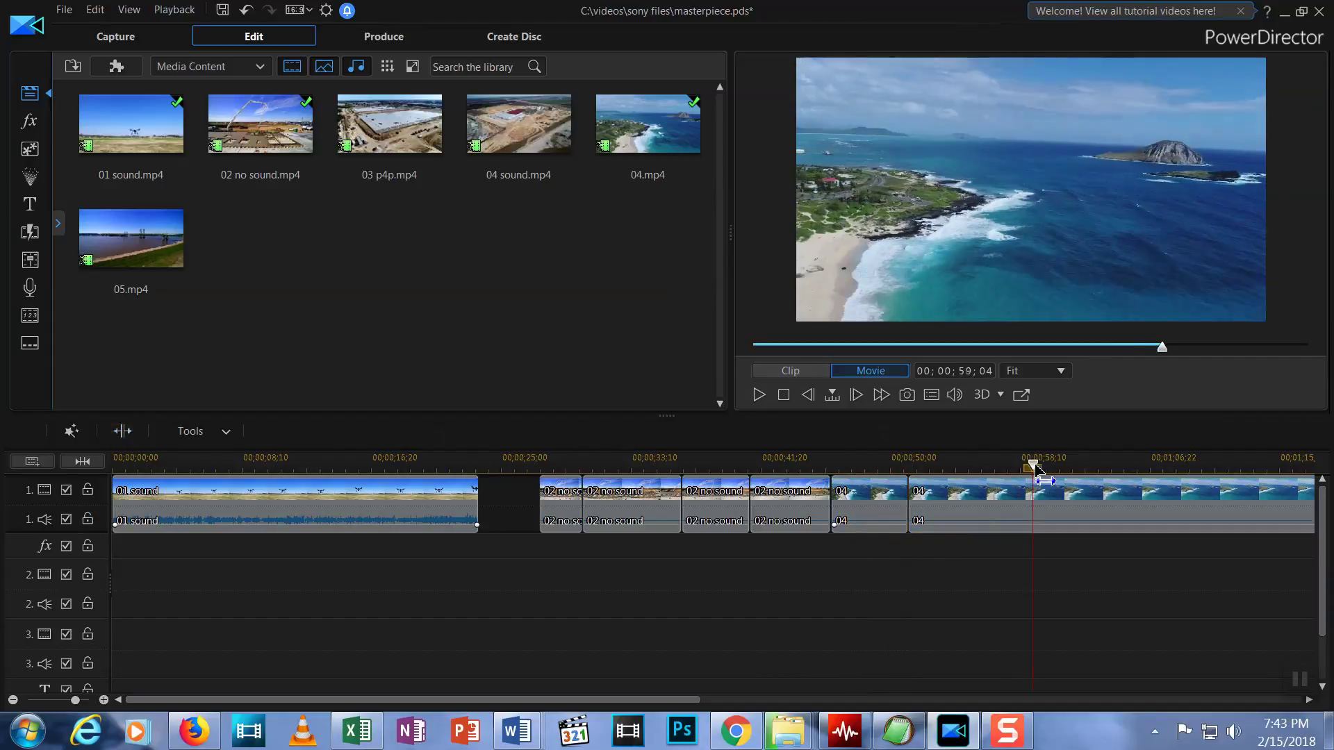
left_click(1021, 486)
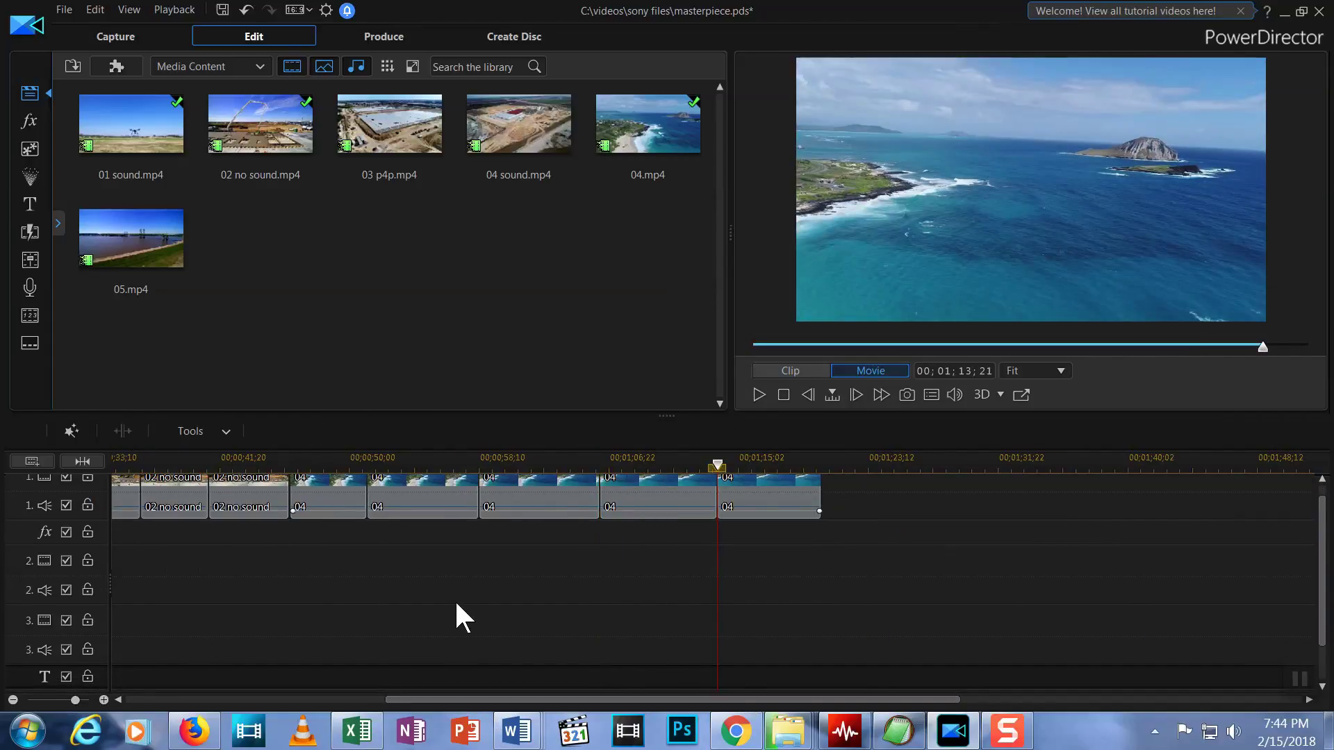
key("ctrl+t")
scroll(454, 604, "left", 4)
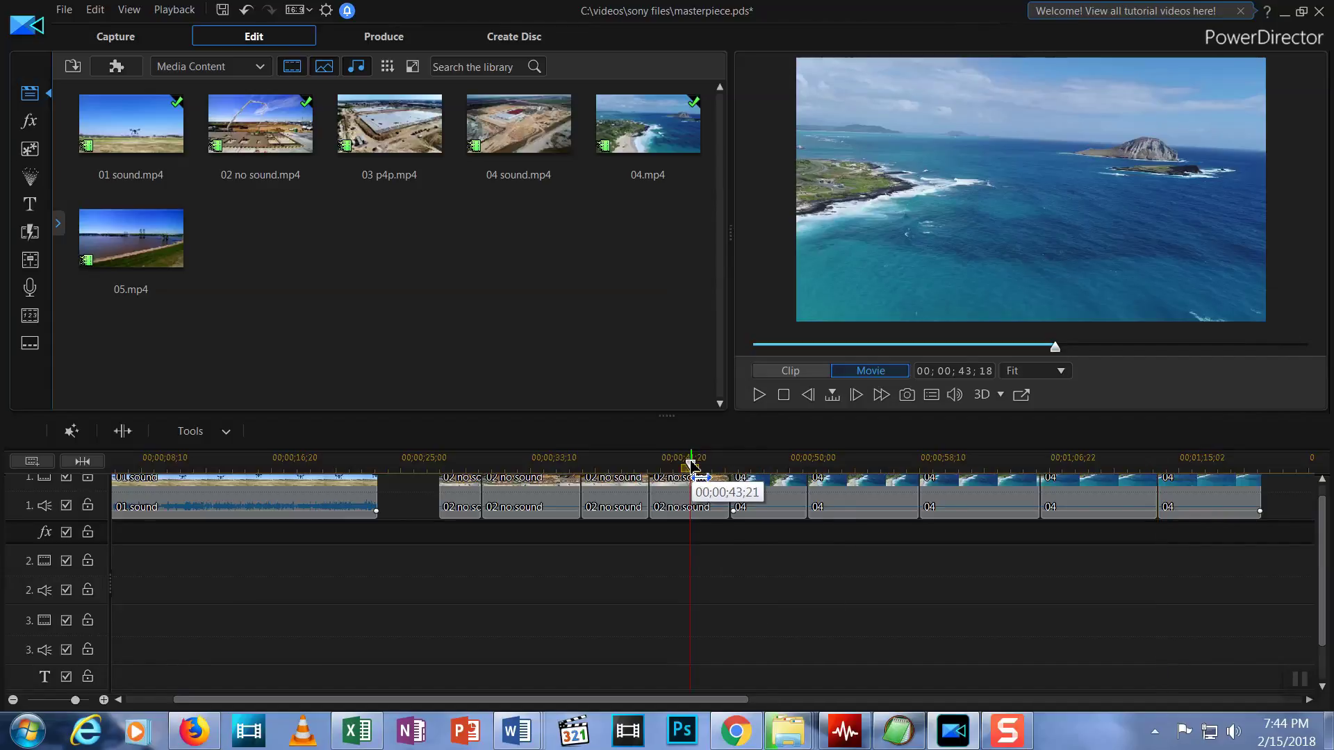
left_click(718, 461)
left_click_drag(719, 462, 716, 463)
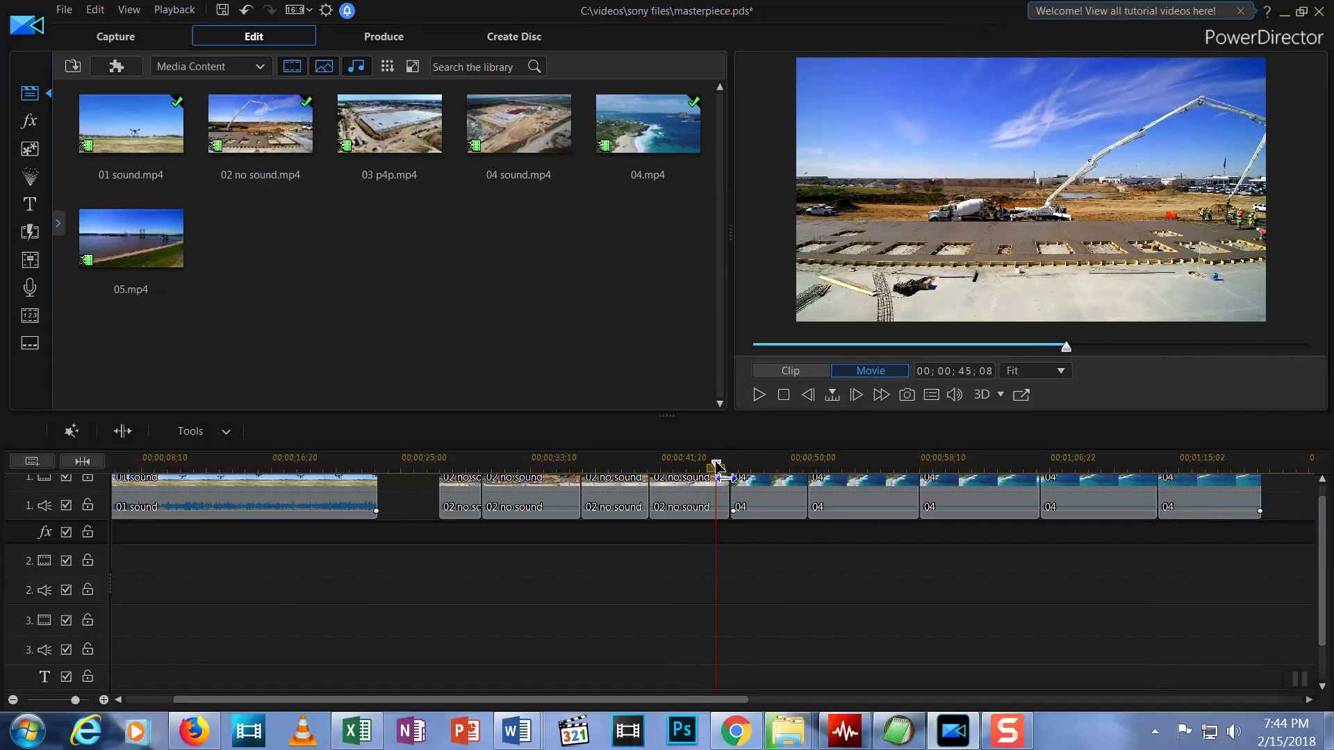
left_click(757, 394)
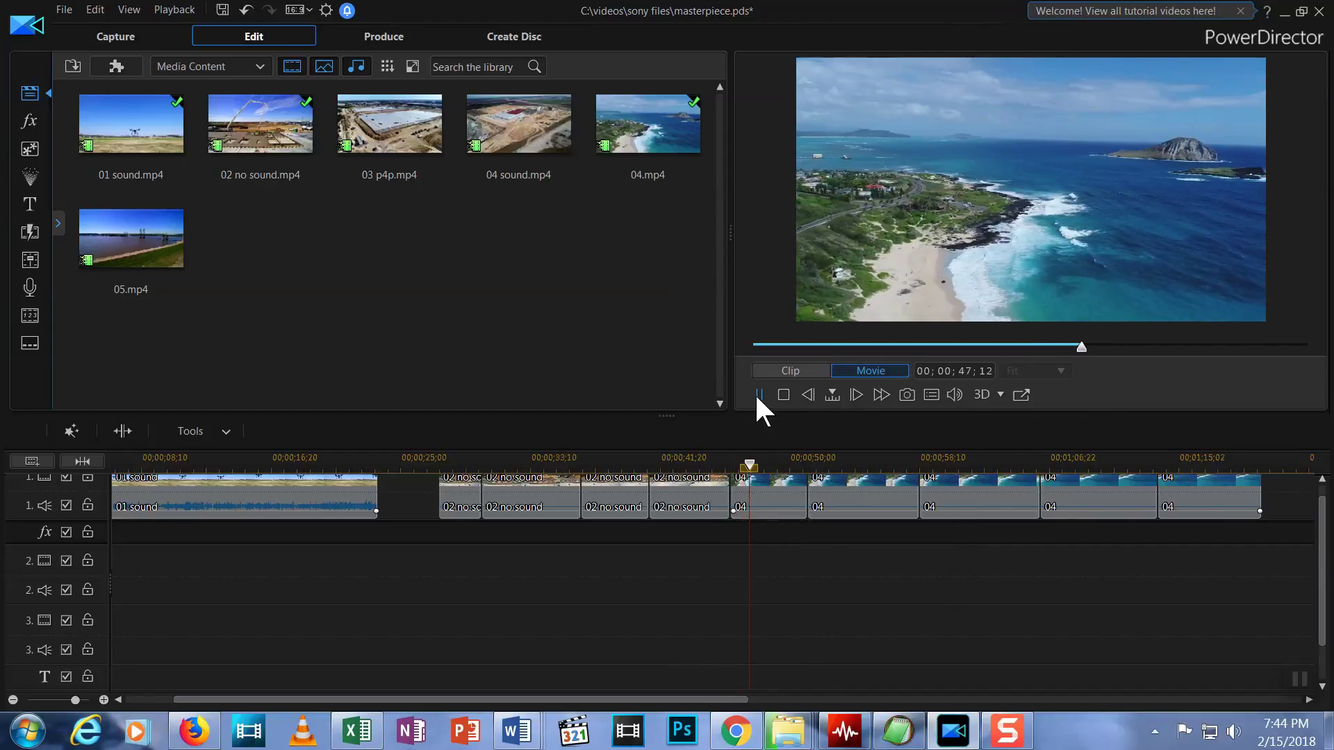
left_click(757, 395)
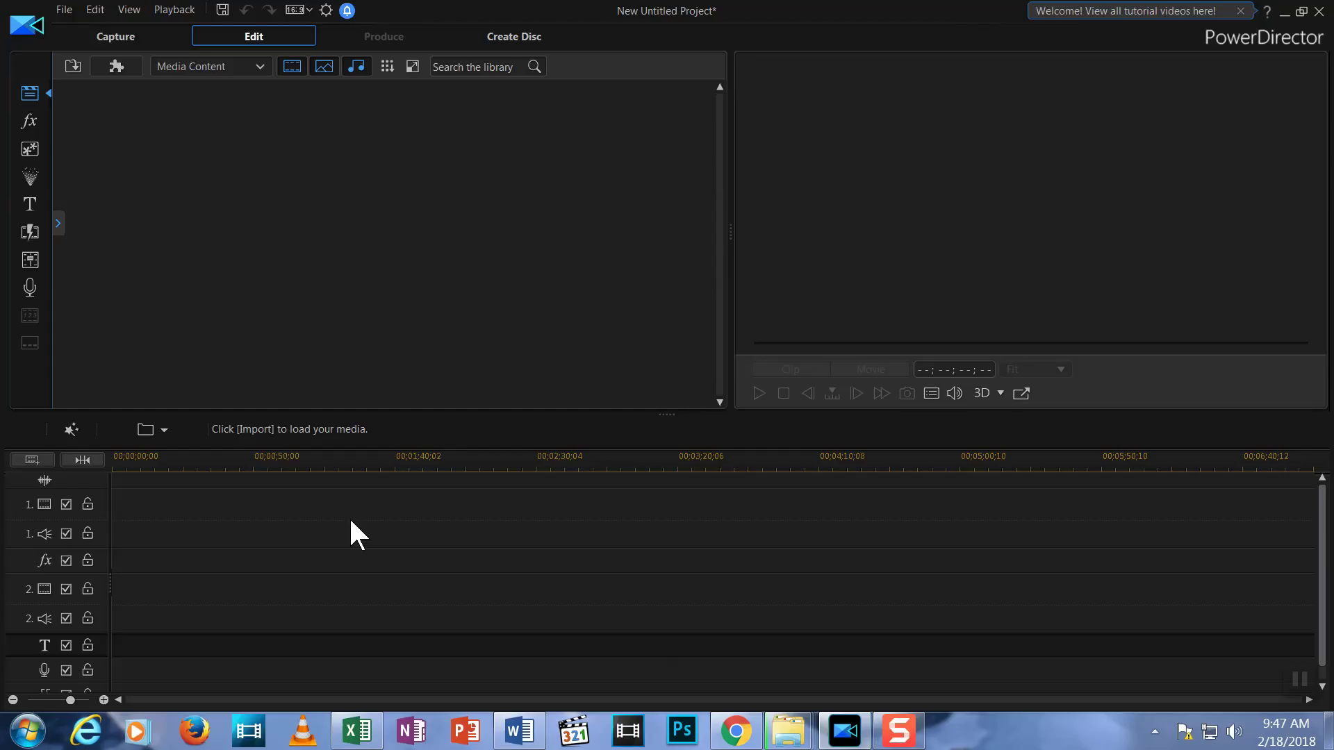
Import YUN00006.mp4, YUN00007.mp4 and YUN00008.mp4 as media files into the library.
left_click(75, 64)
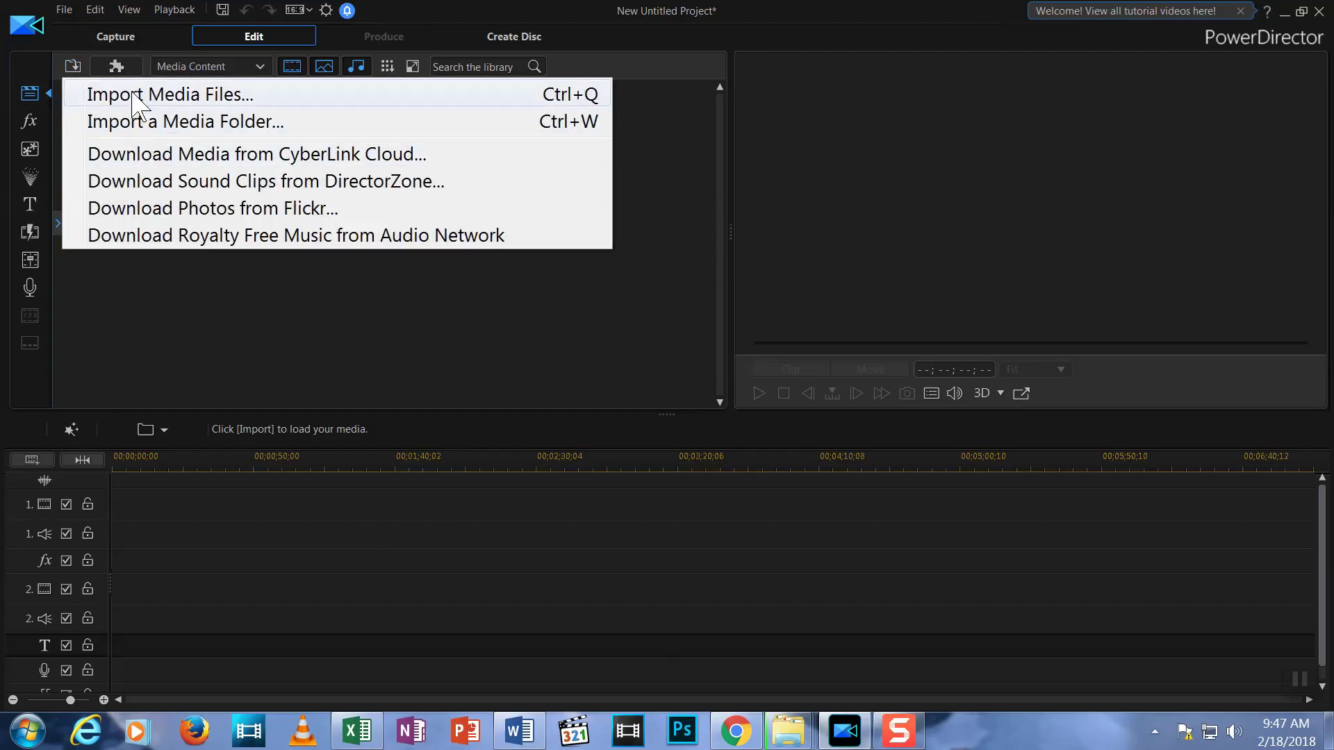
left_click(94, 95)
left_click(607, 253)
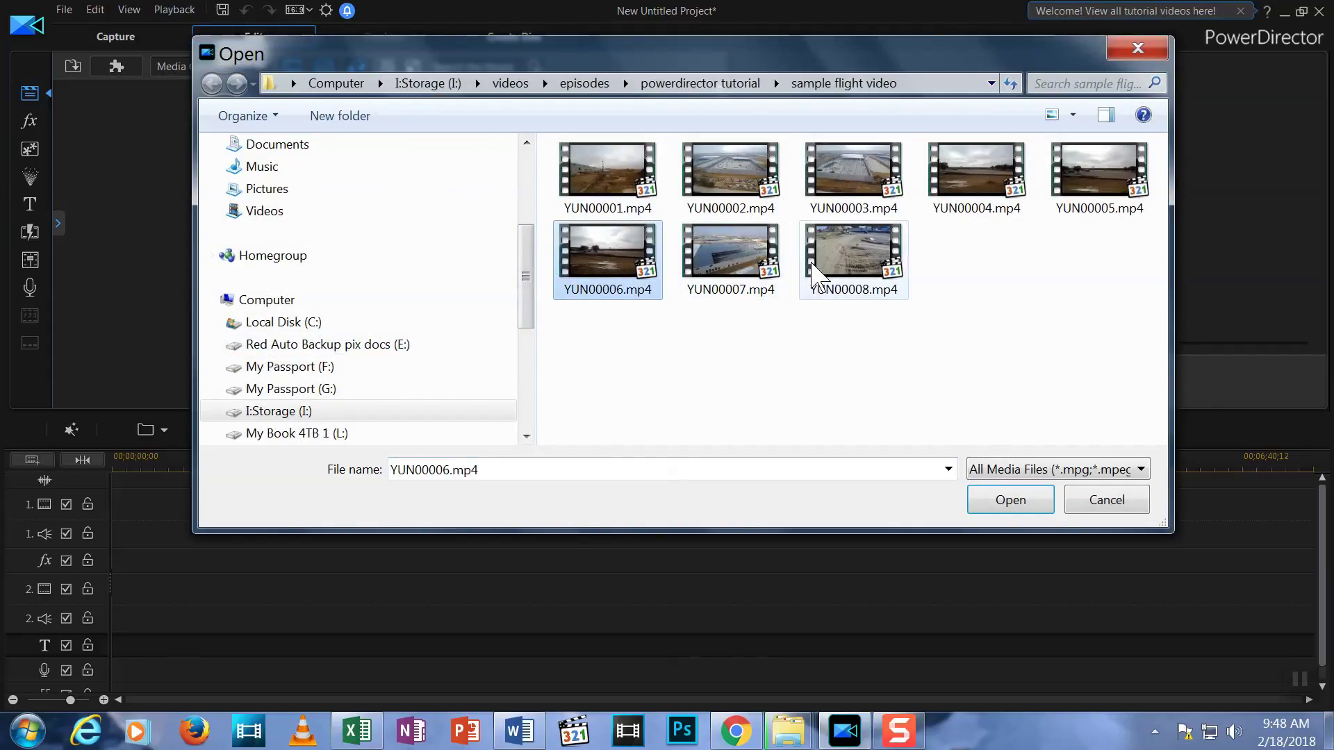
left_click(847, 277, "shift")
left_click(1010, 499)
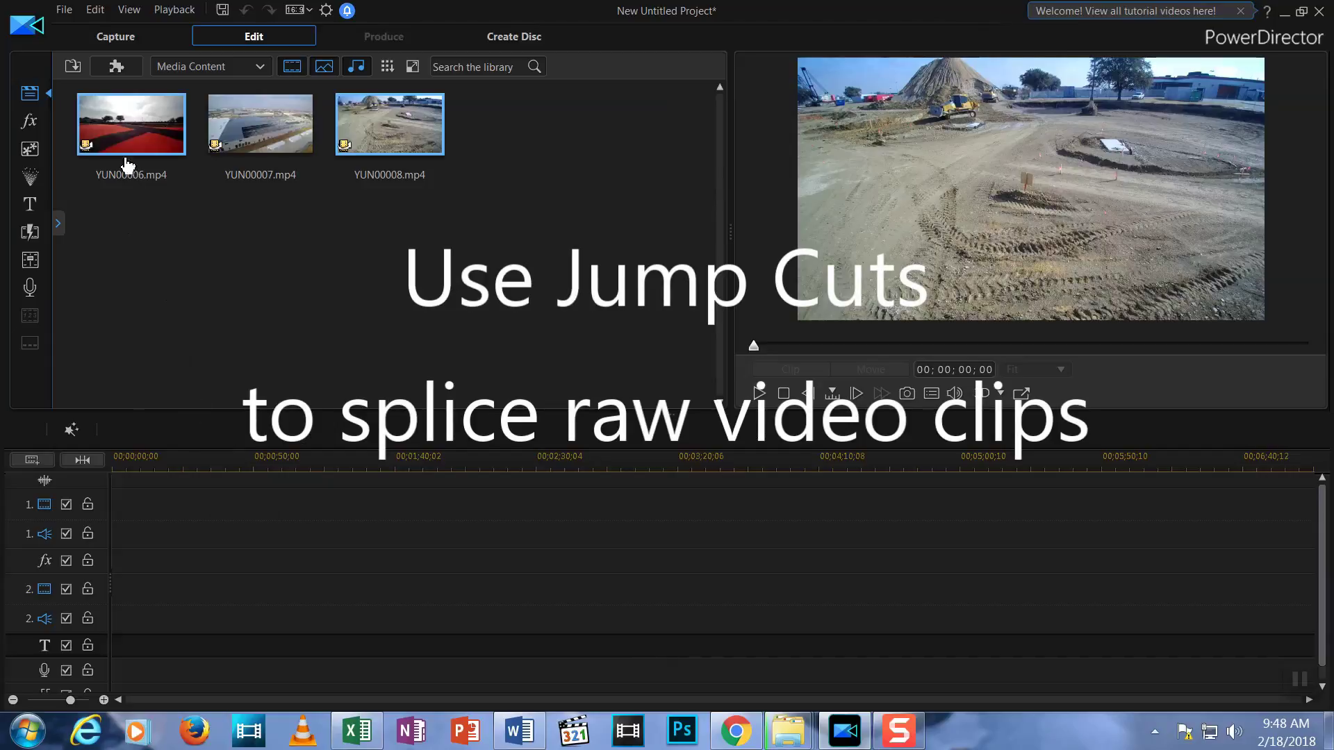
Place YUN00006, YUN00007 and YUN00008 in order, back to back, on video track 1.
left_click_drag(124, 141, 114, 510)
left_click_drag(257, 135, 959, 527)
left_click_drag(500, 699, 867, 699)
left_click_drag(389, 135, 909, 504)
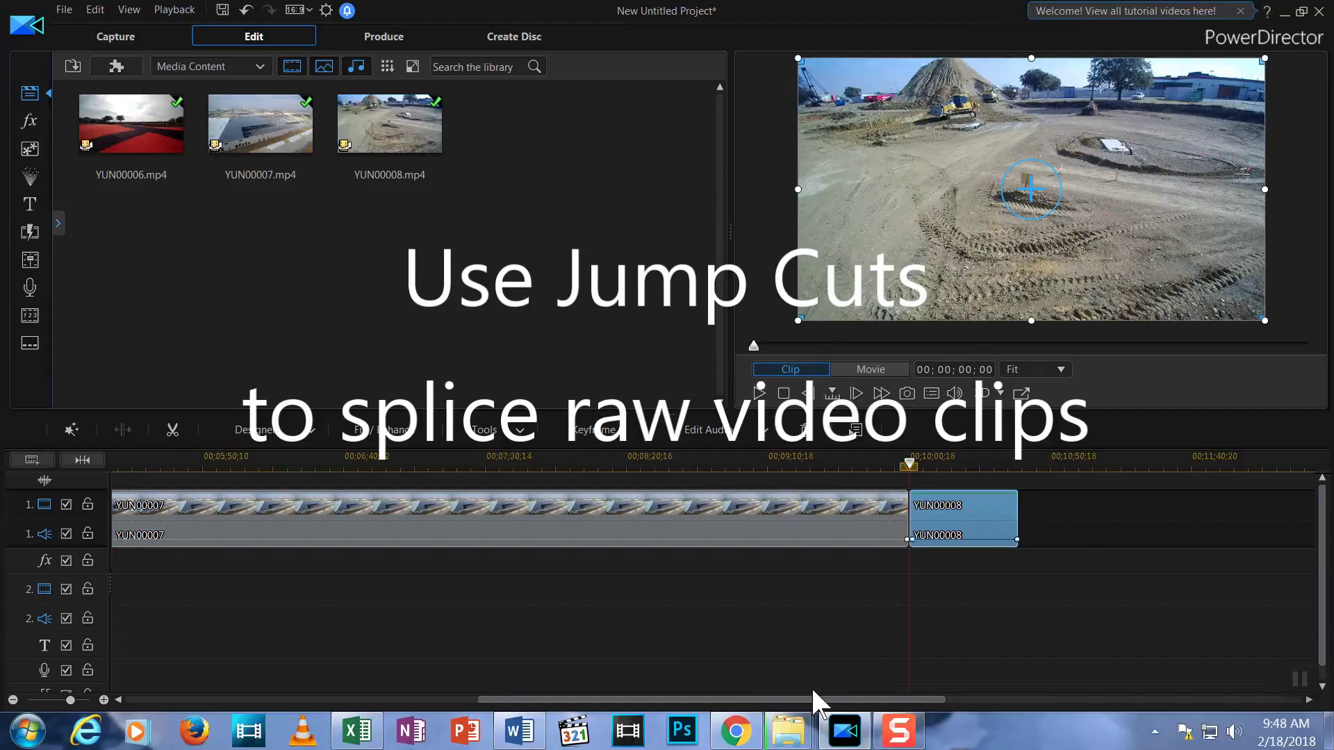
left_click_drag(814, 702, 258, 715)
left_click_drag(464, 708, 610, 699)
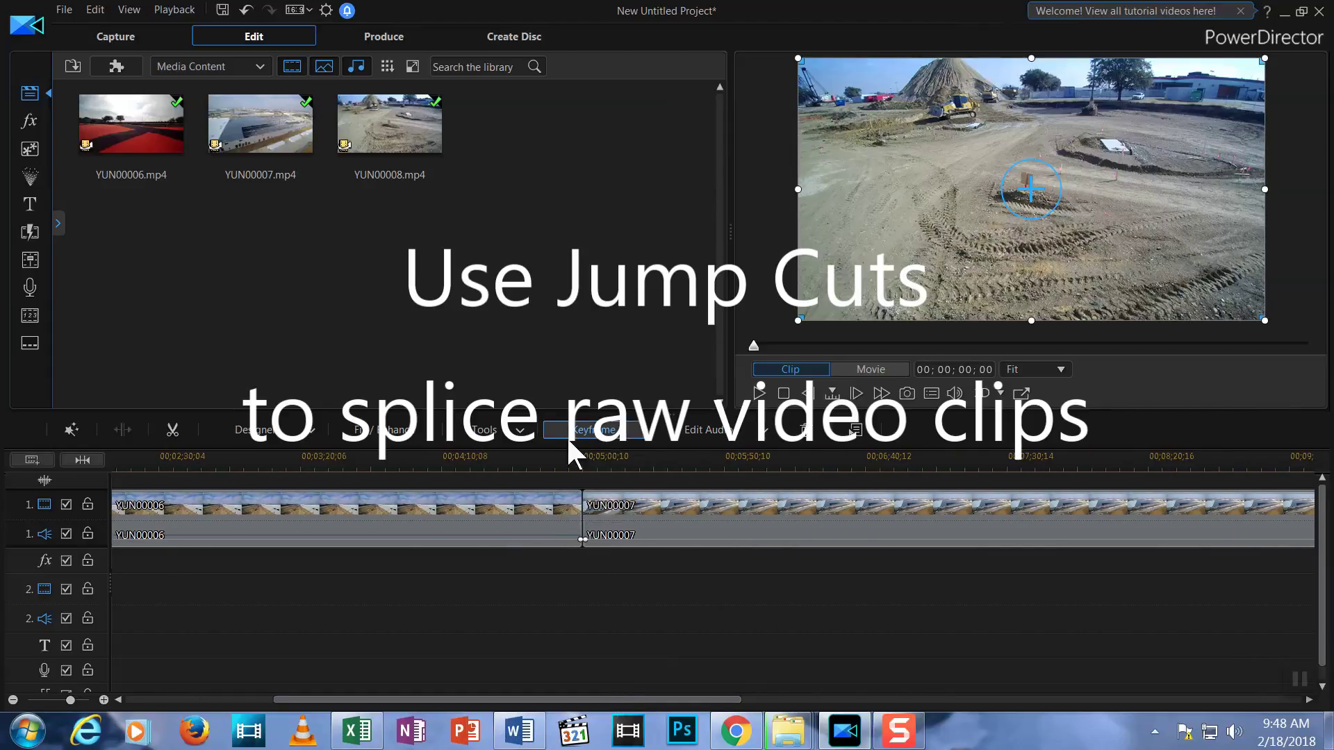
Play the movie across the YUN00006/YUN00007 and YUN00007/YUN00008 joins.
left_click(560, 464)
left_click(752, 647)
key("space")
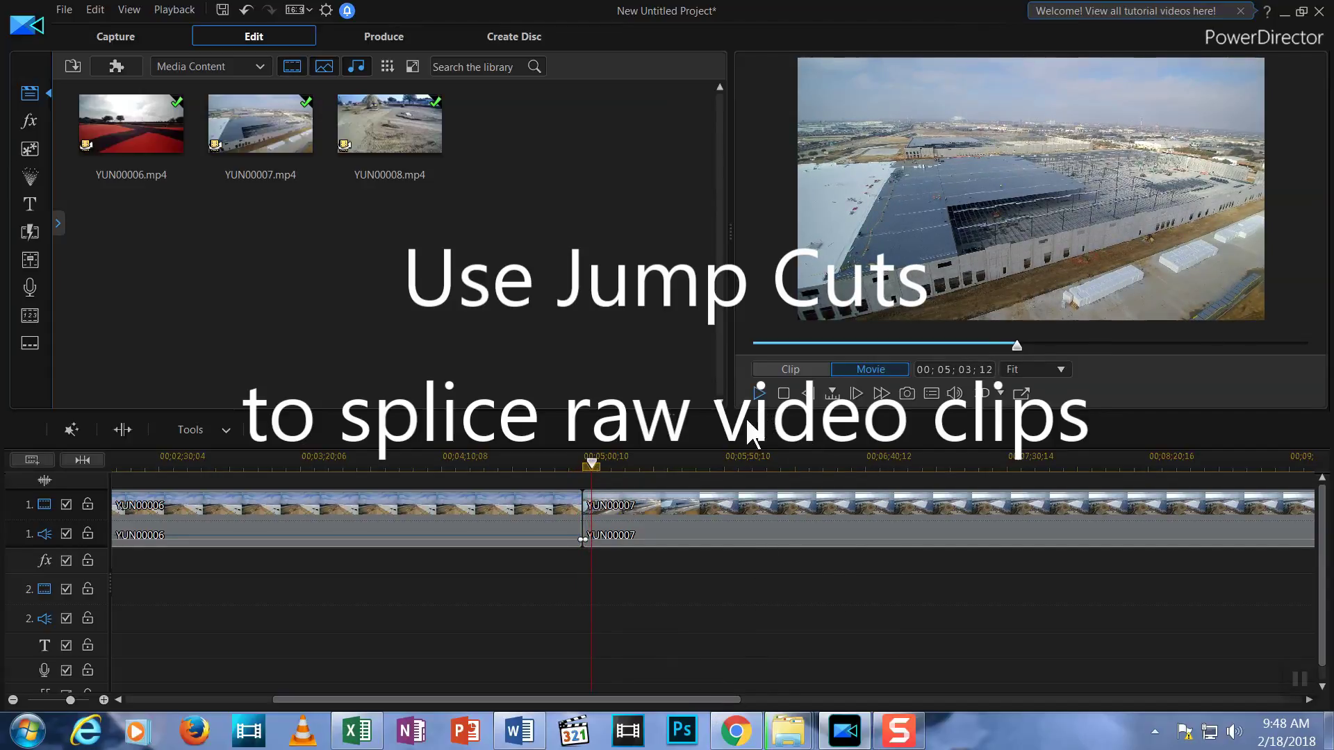
left_click_drag(616, 698, 804, 690)
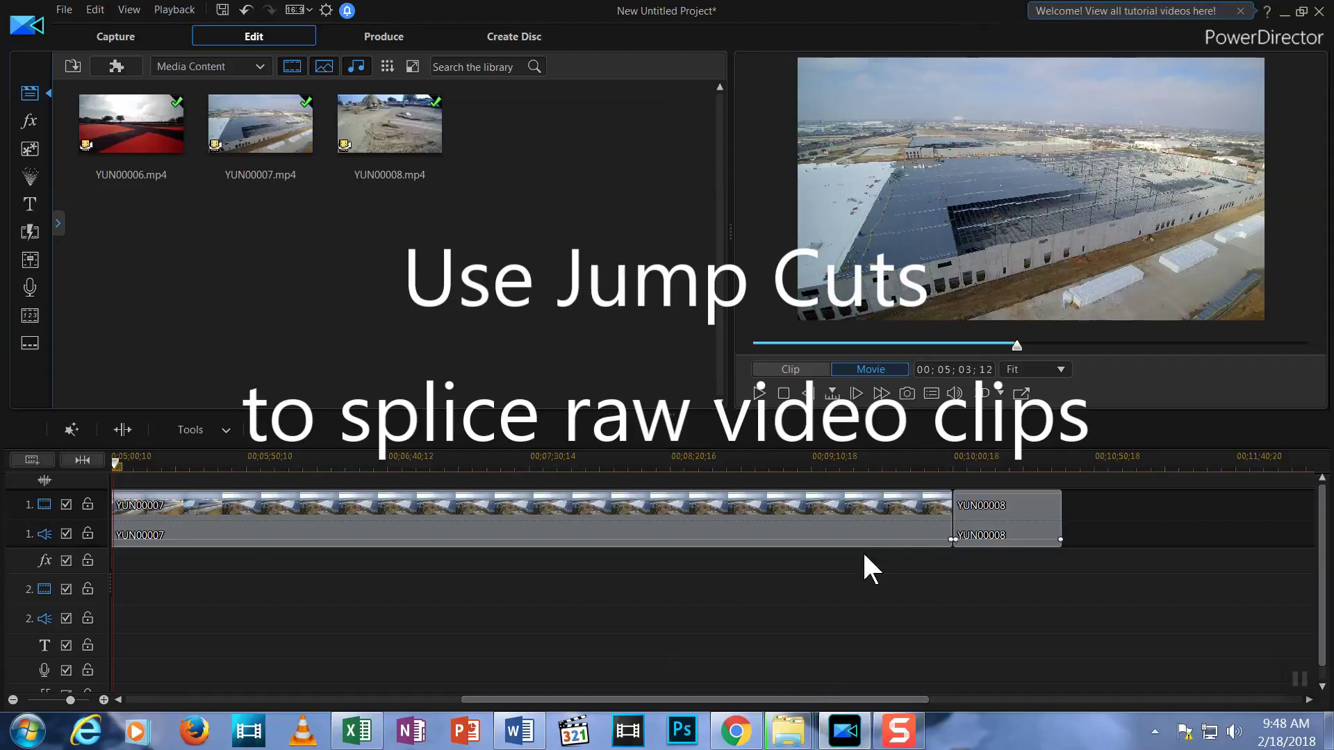
left_click(939, 464)
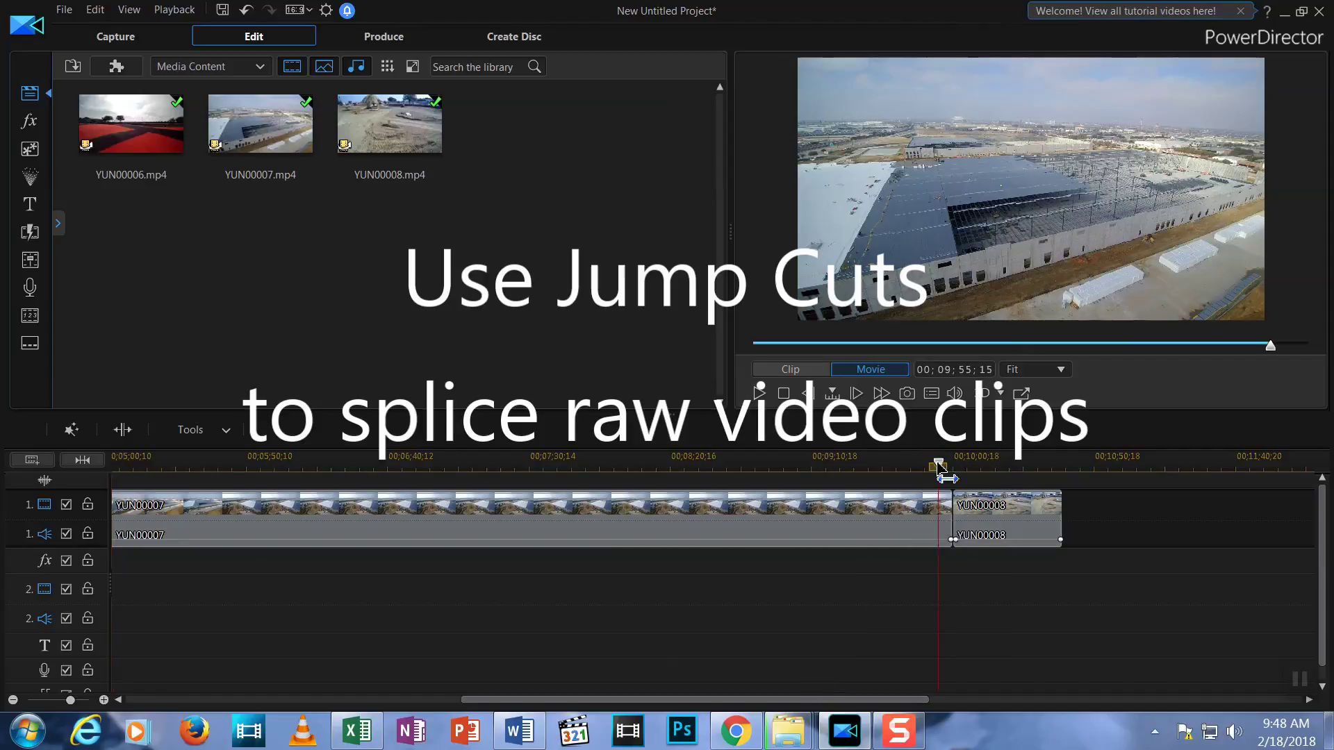
left_click(759, 393)
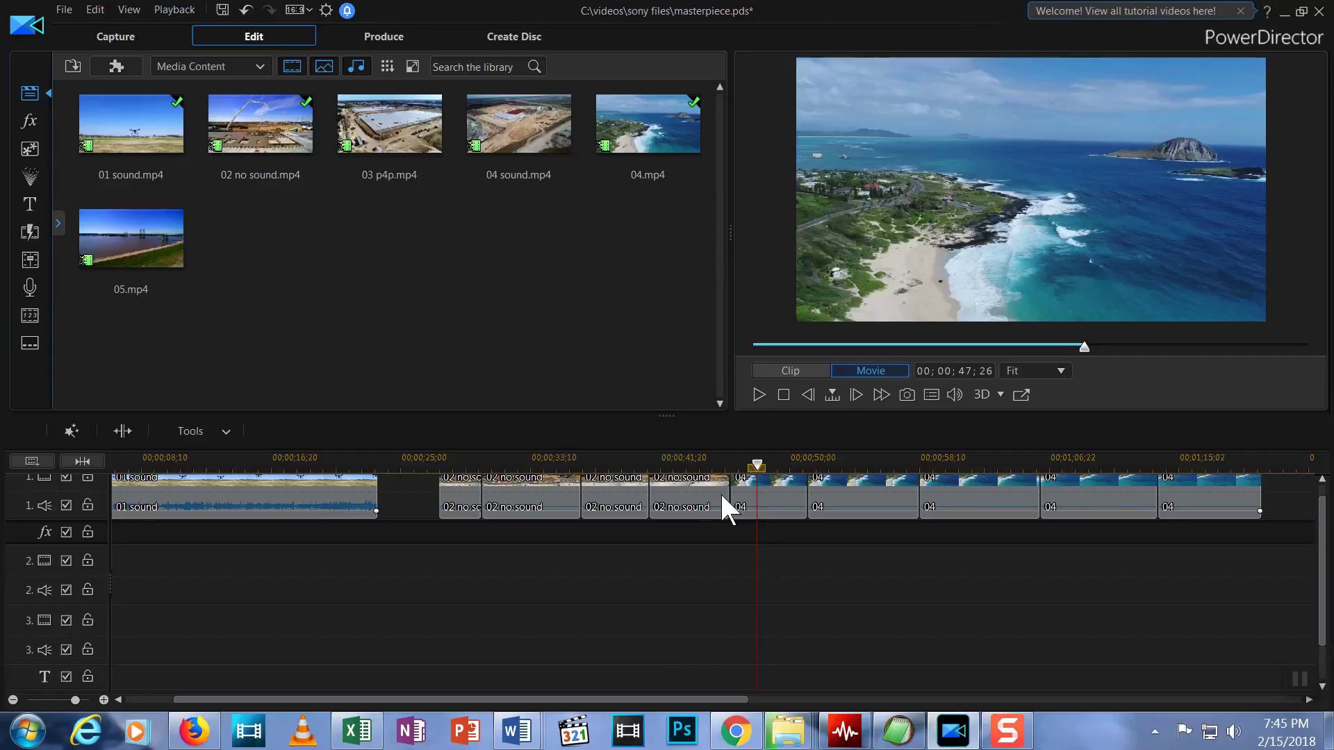
Overlap the first 04 piece onto the last 02 no sound clip as a Crossfade and preview it.
left_click(737, 496)
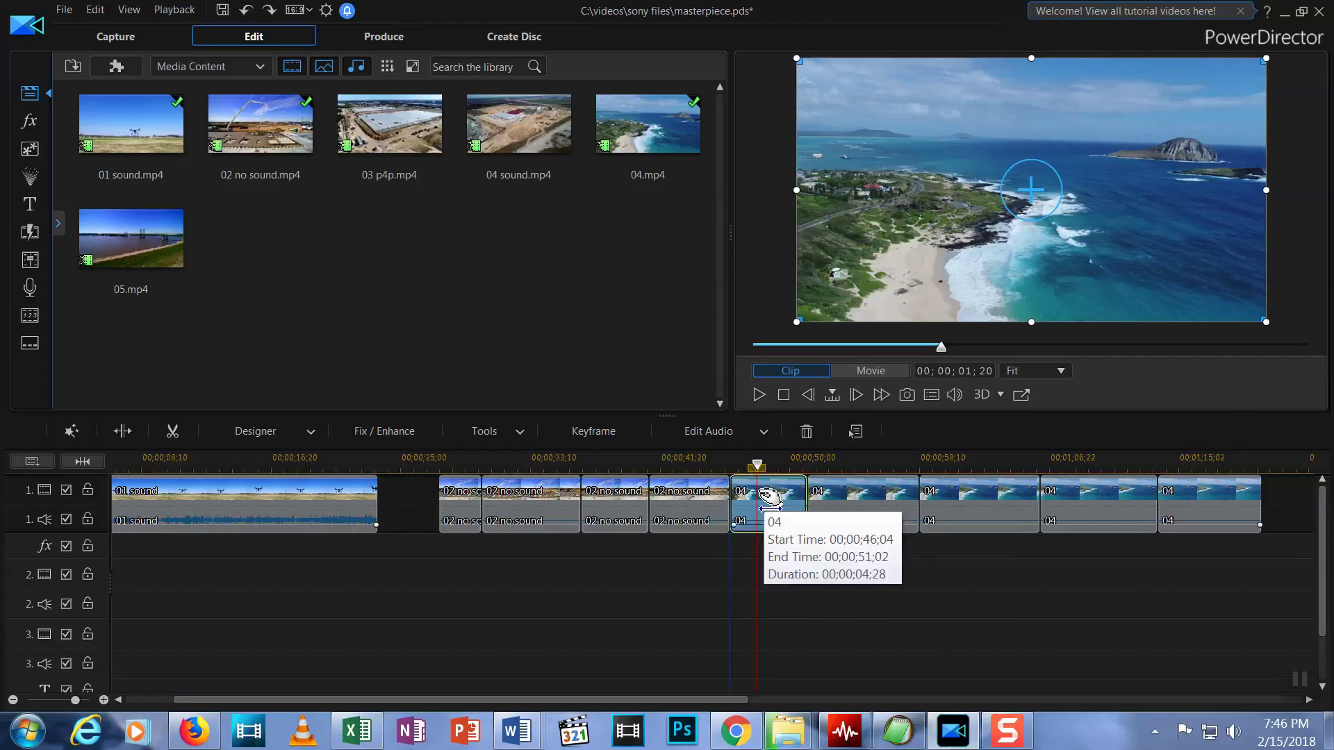
left_click_drag(769, 499, 760, 500)
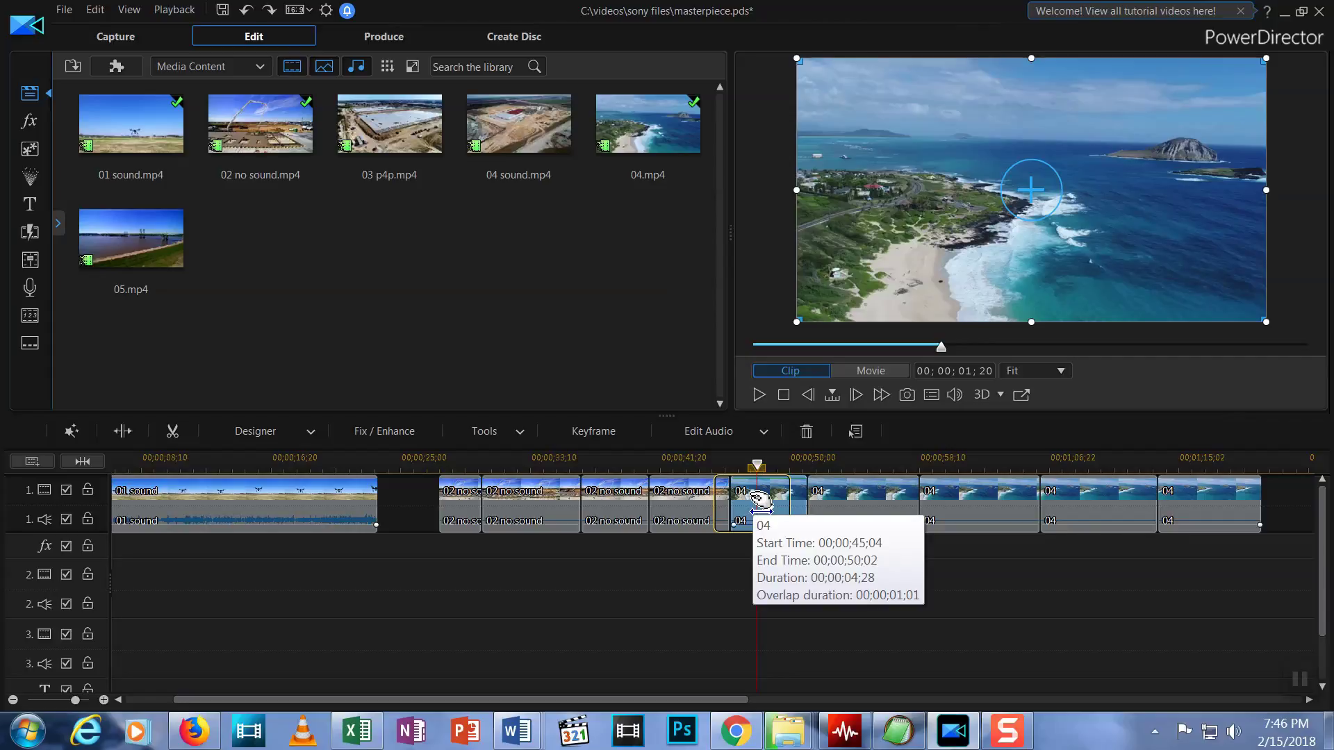
left_click_drag(760, 501, 760, 502)
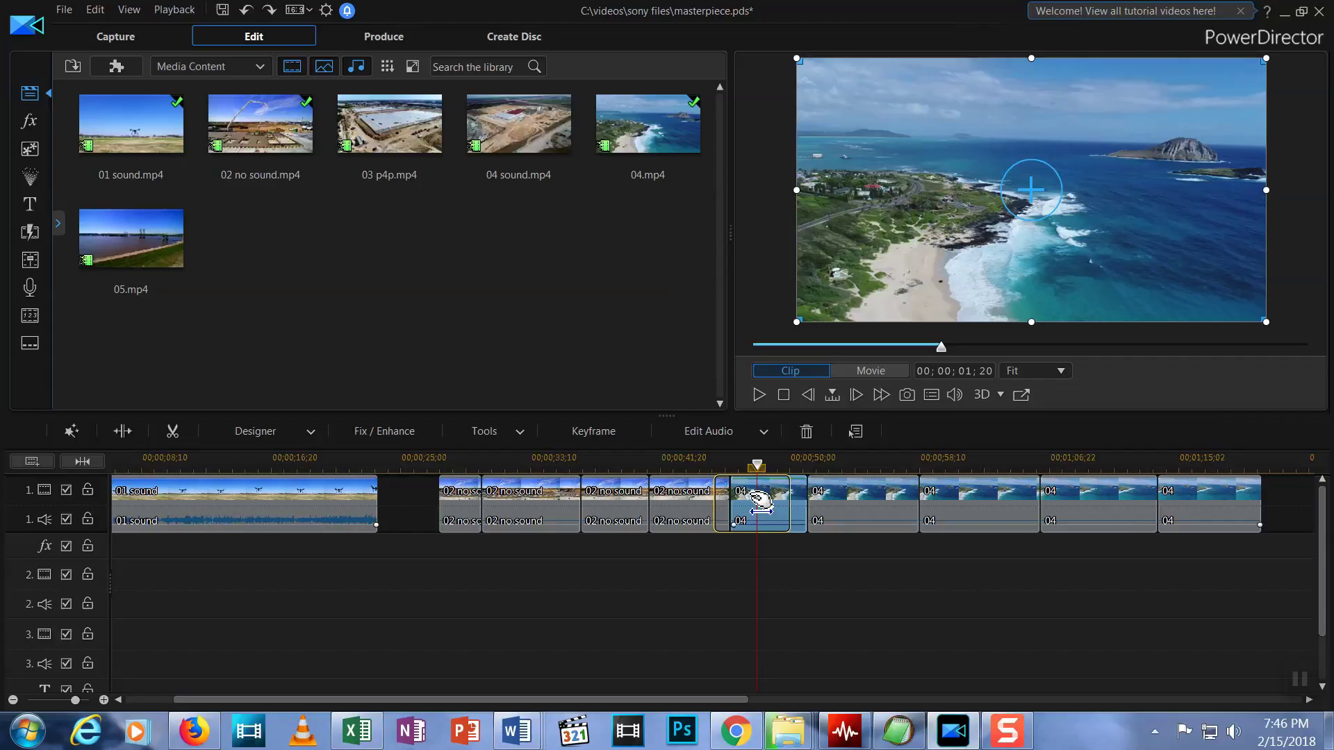
mouse_move(759, 502)
left_mouse_down()
mouse_move(747, 503)
mouse_move(762, 507)
left_mouse_up()
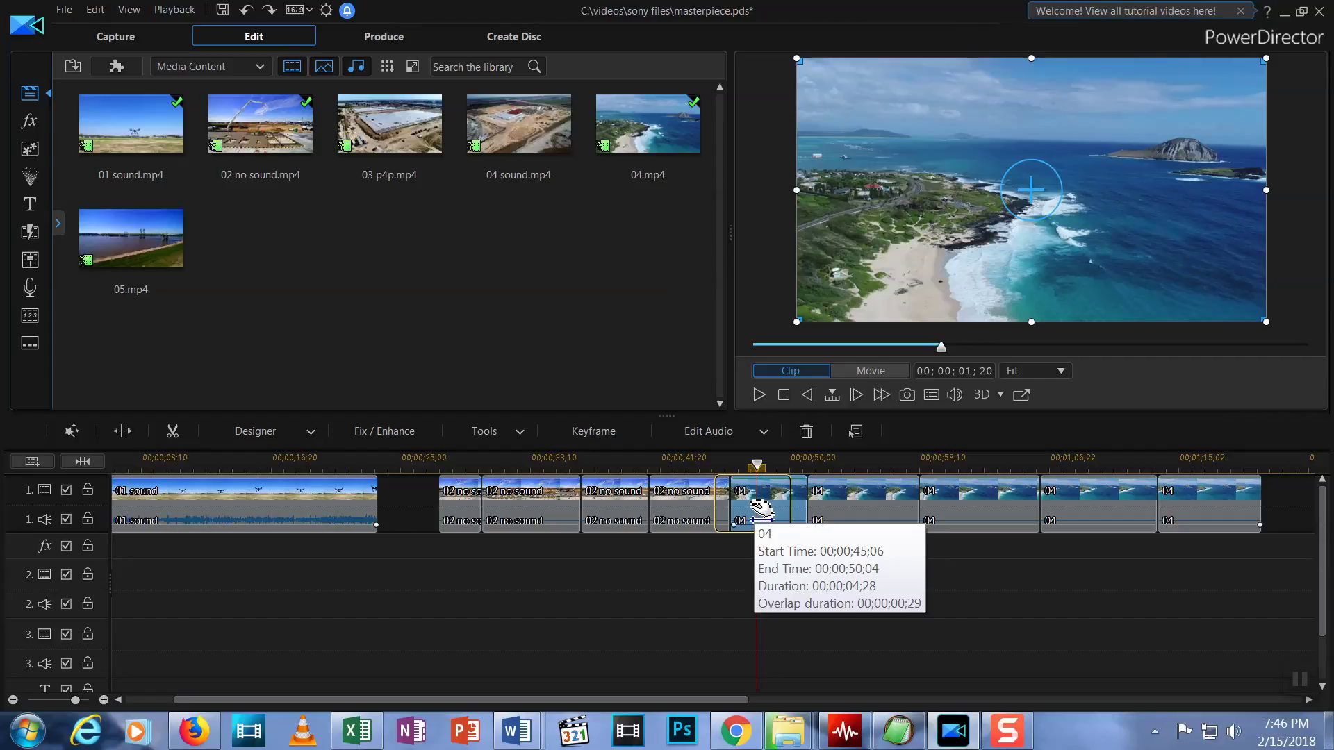
left_click_drag(761, 511, 757, 511)
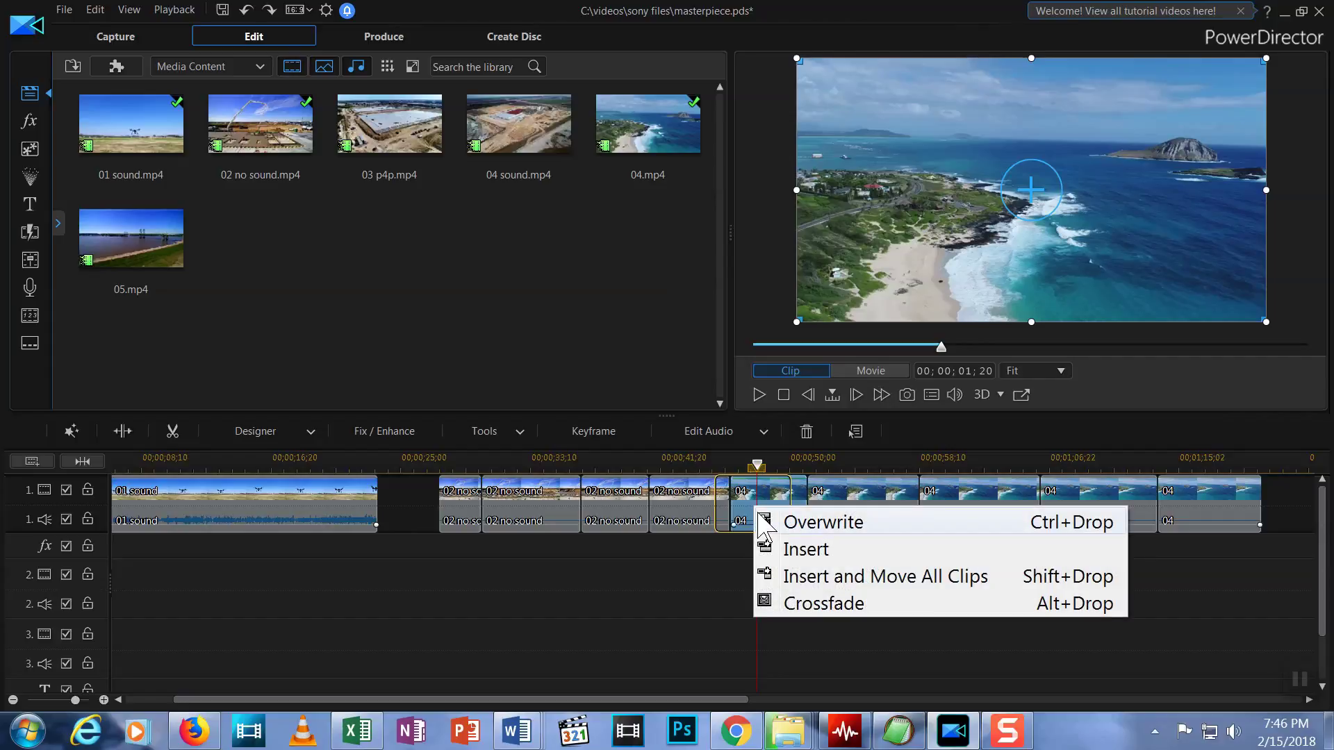
left_click(811, 611)
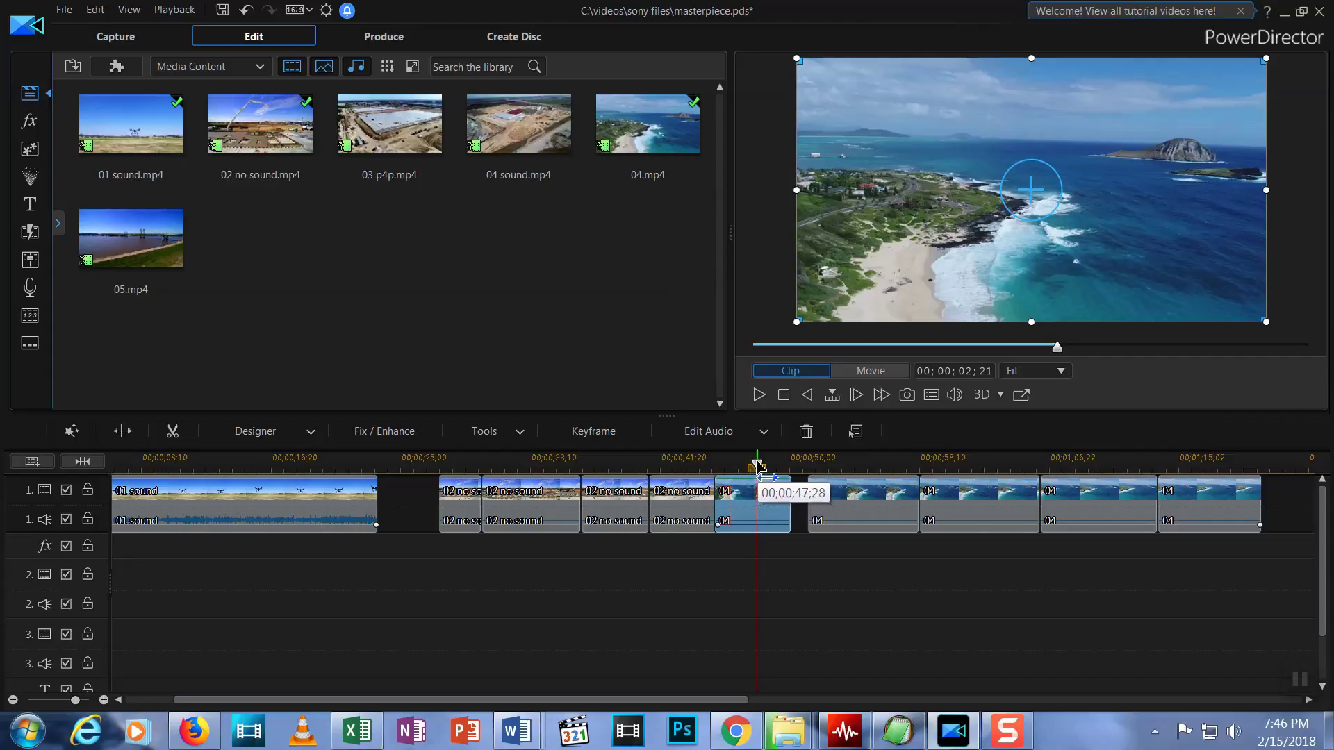
left_click_drag(757, 464, 702, 476)
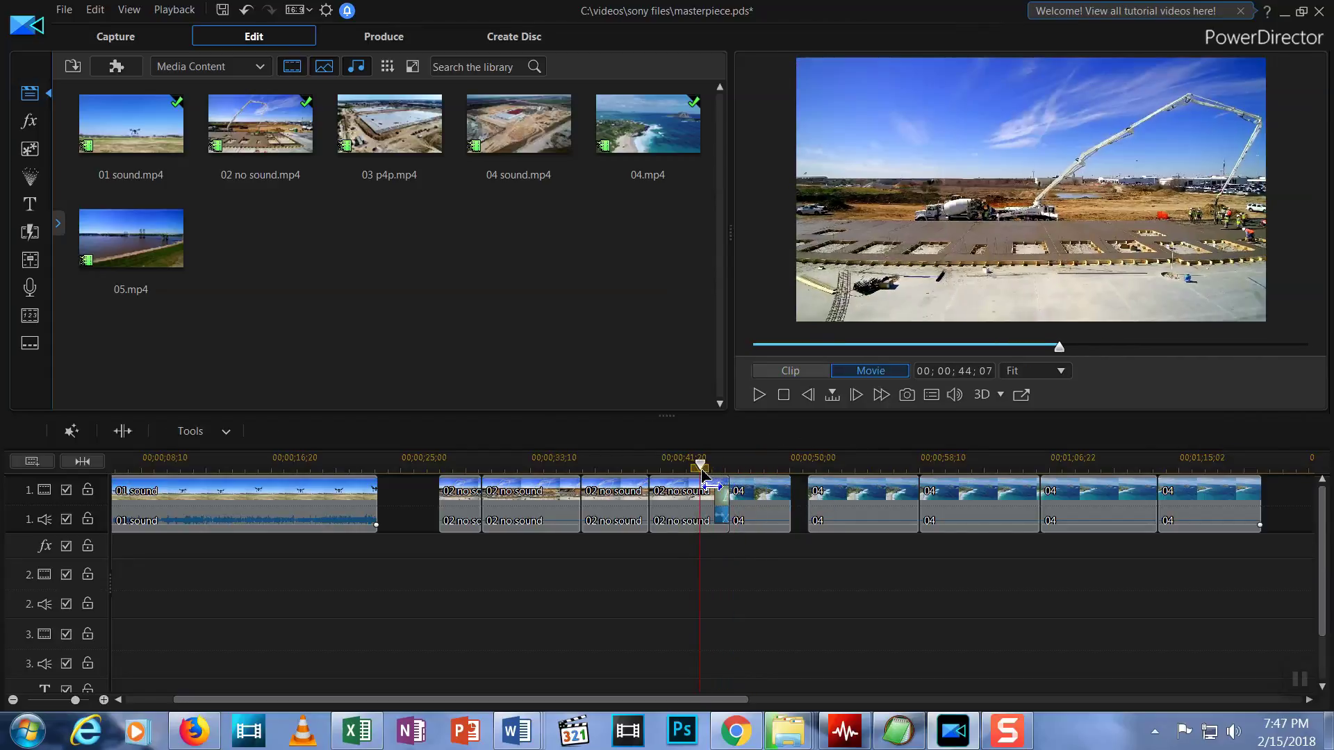
left_click(758, 395)
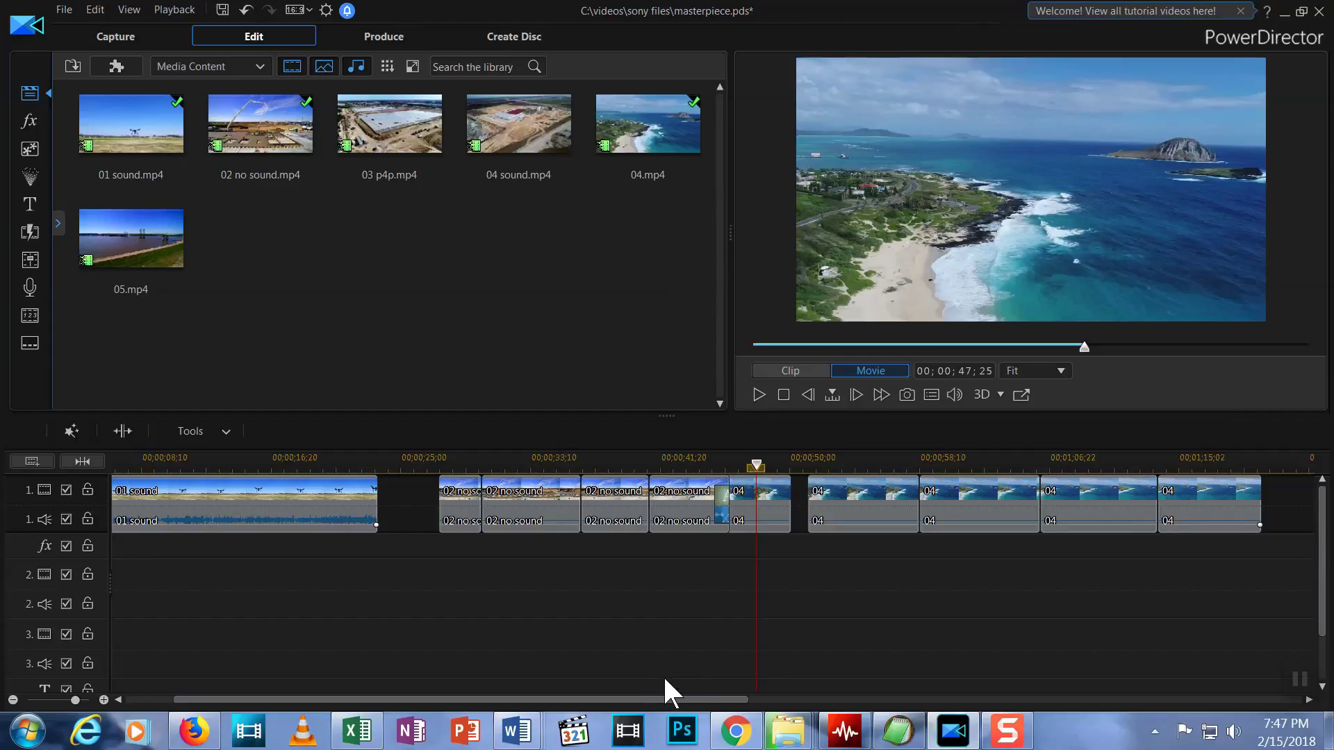
Redo the 04 overlap with a crossfade and play it back to check the blend.
left_click(748, 496)
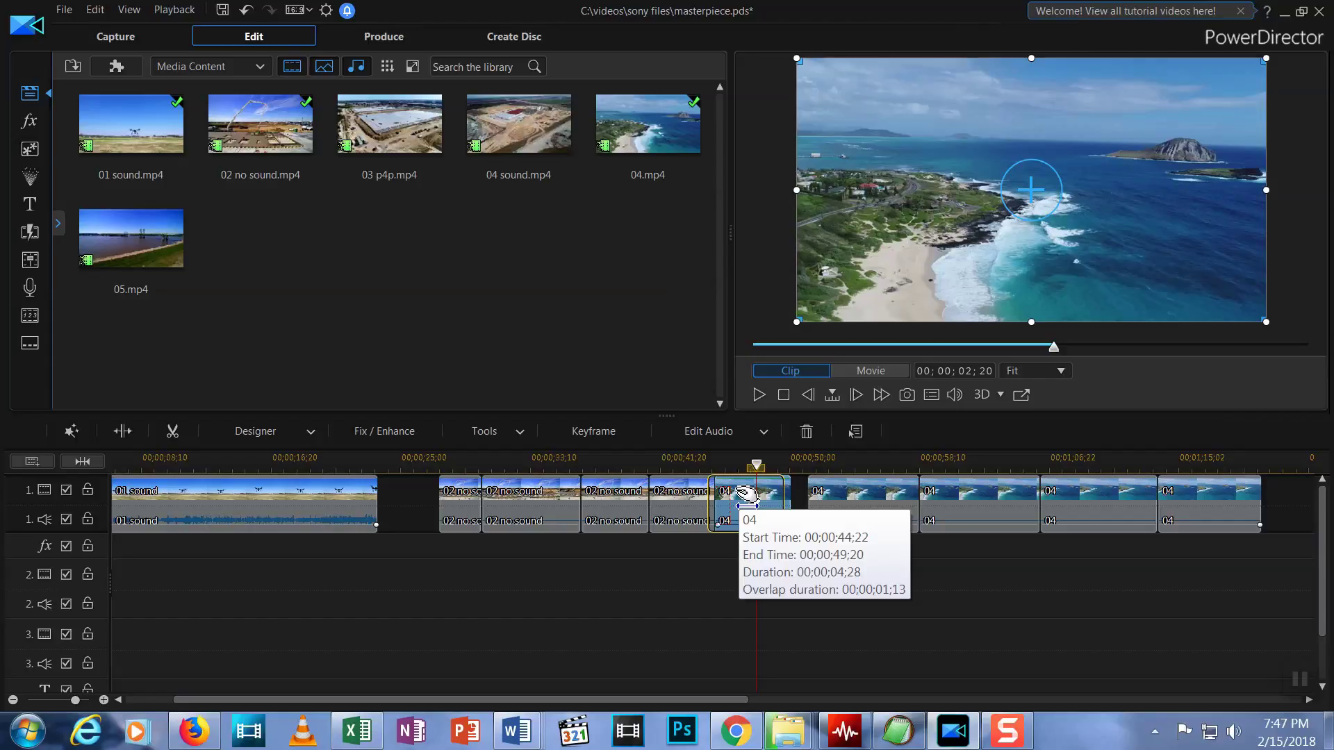
left_click_drag(748, 495, 738, 495)
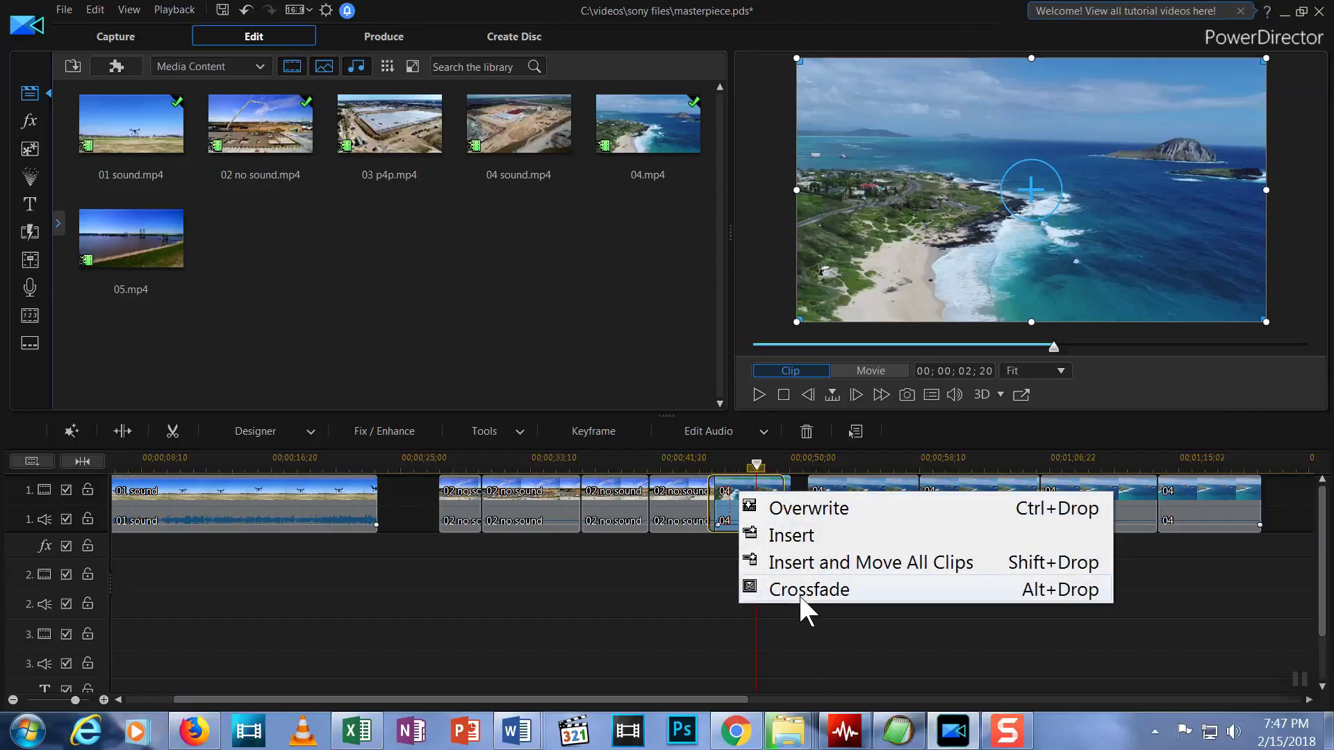
left_click(799, 590)
left_click_drag(756, 465, 702, 474)
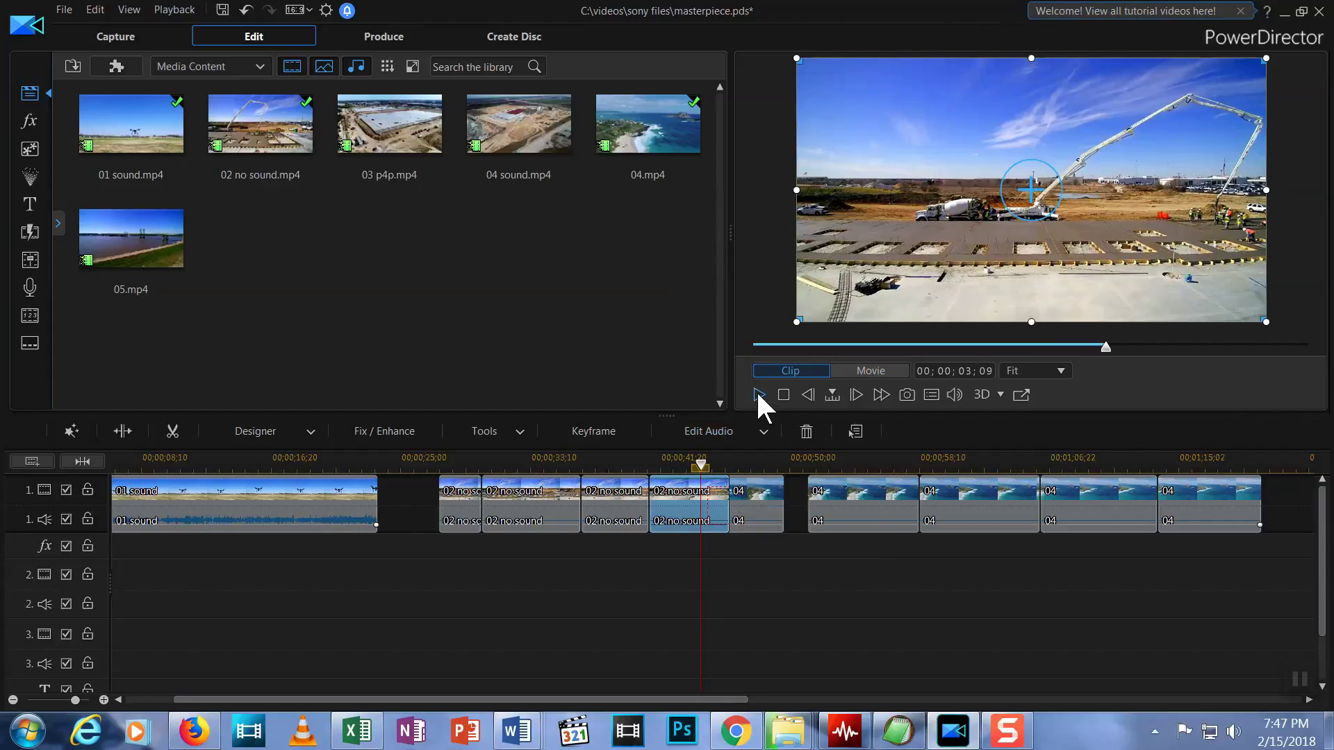
left_click(756, 390)
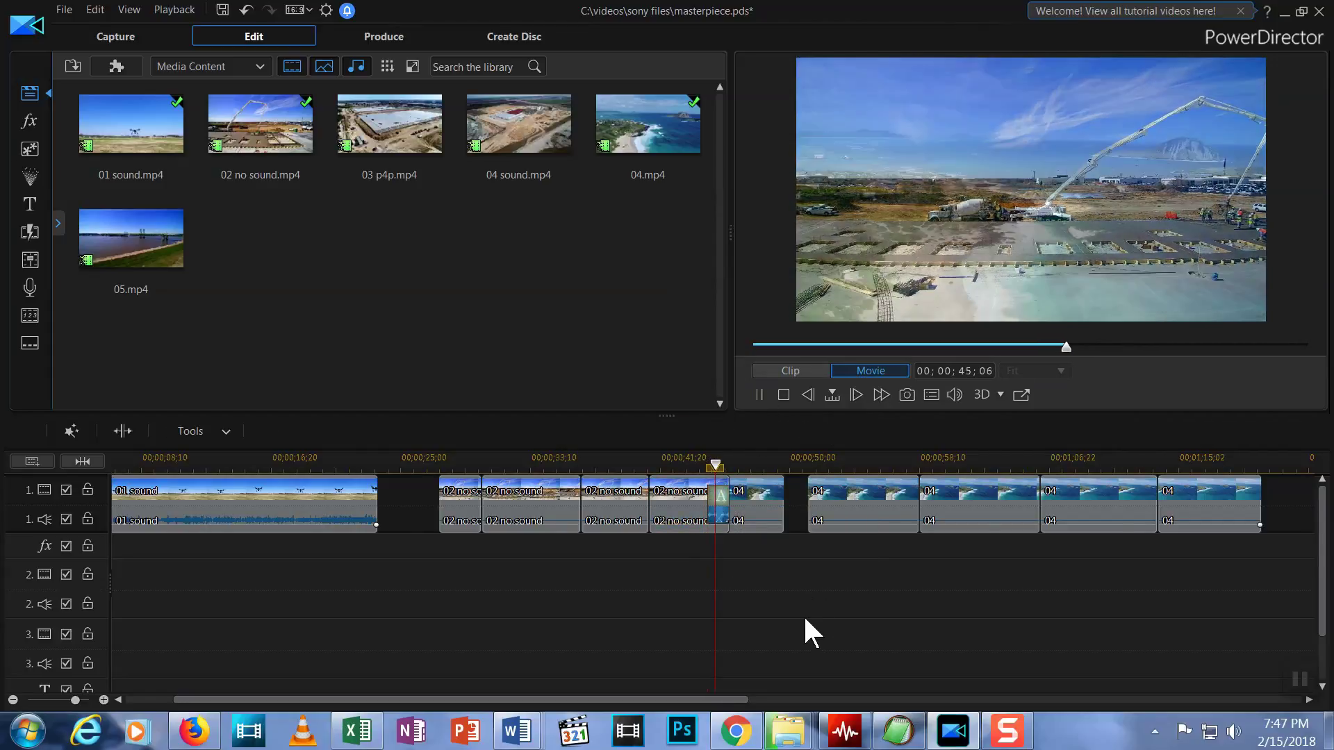
left_click(759, 394)
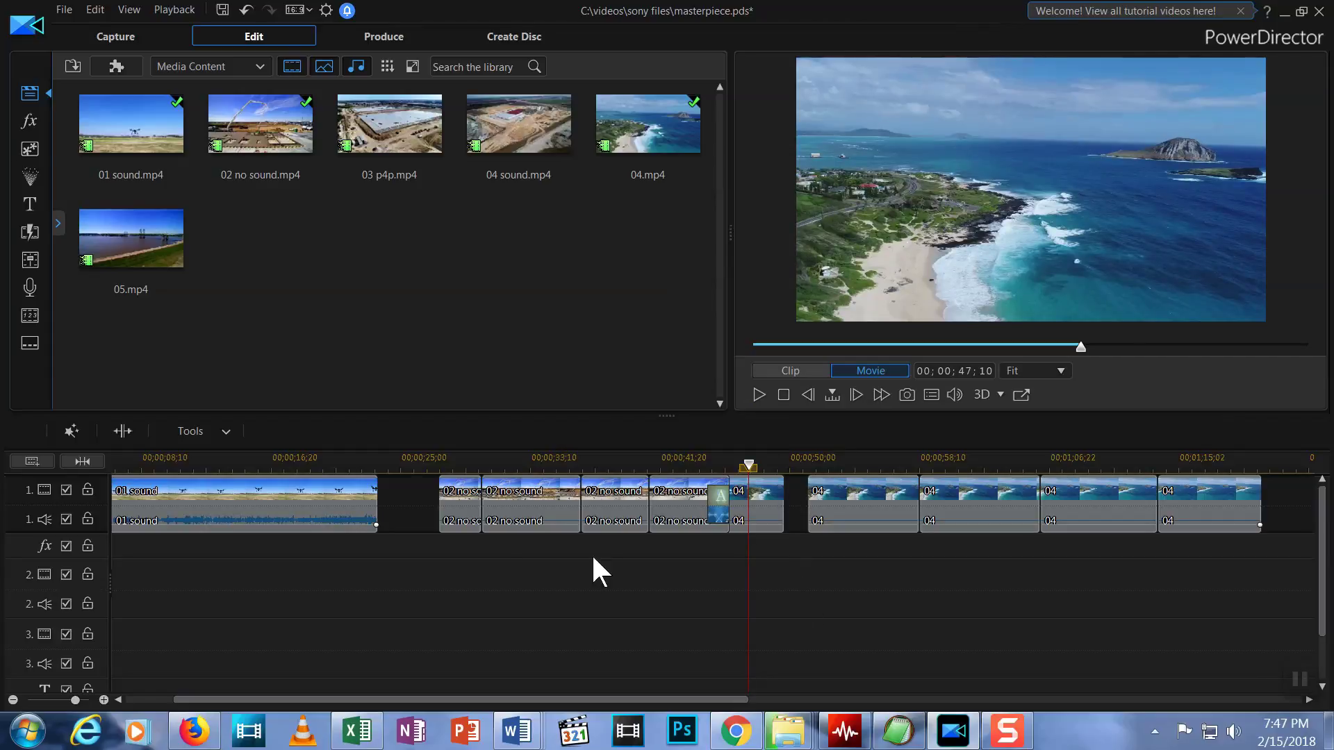
Undo the crossfade with three Edit > Undo commands and set clip 04 directly after the previous clip.
left_click(95, 10)
left_click(110, 41)
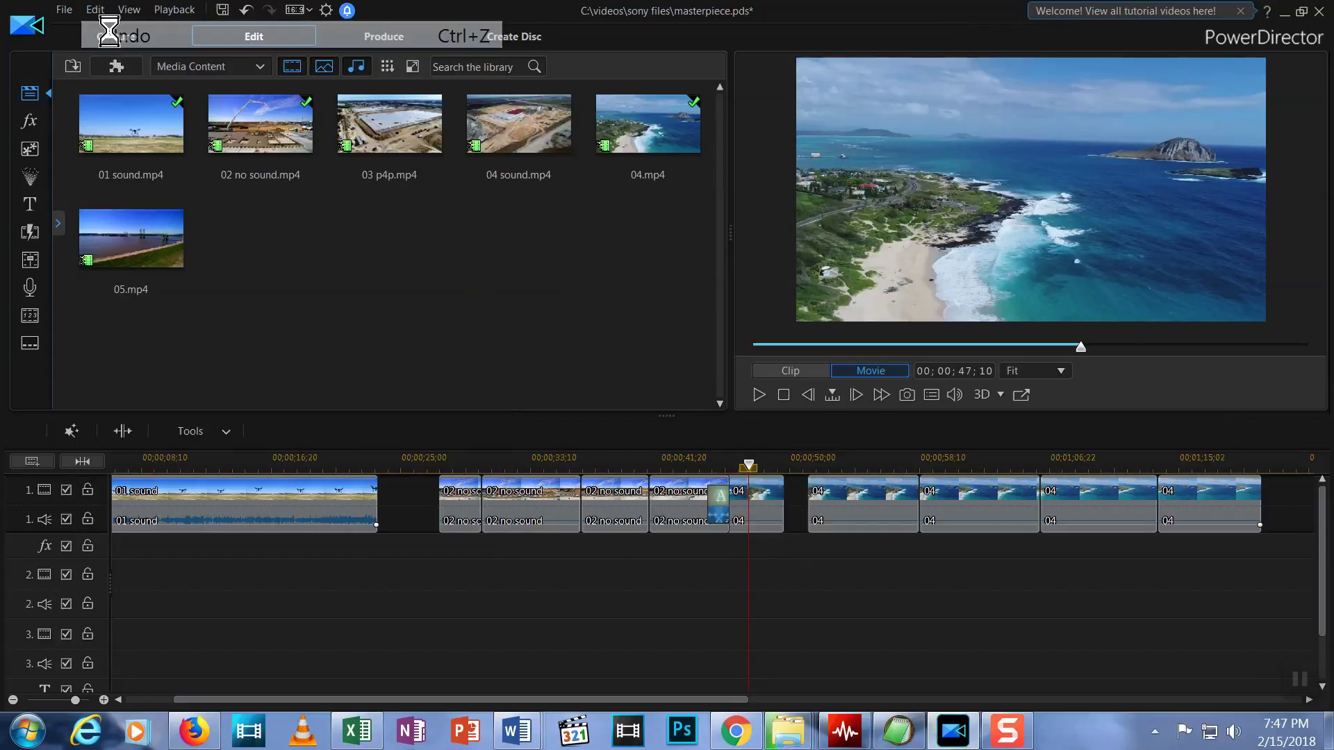
left_click(91, 11)
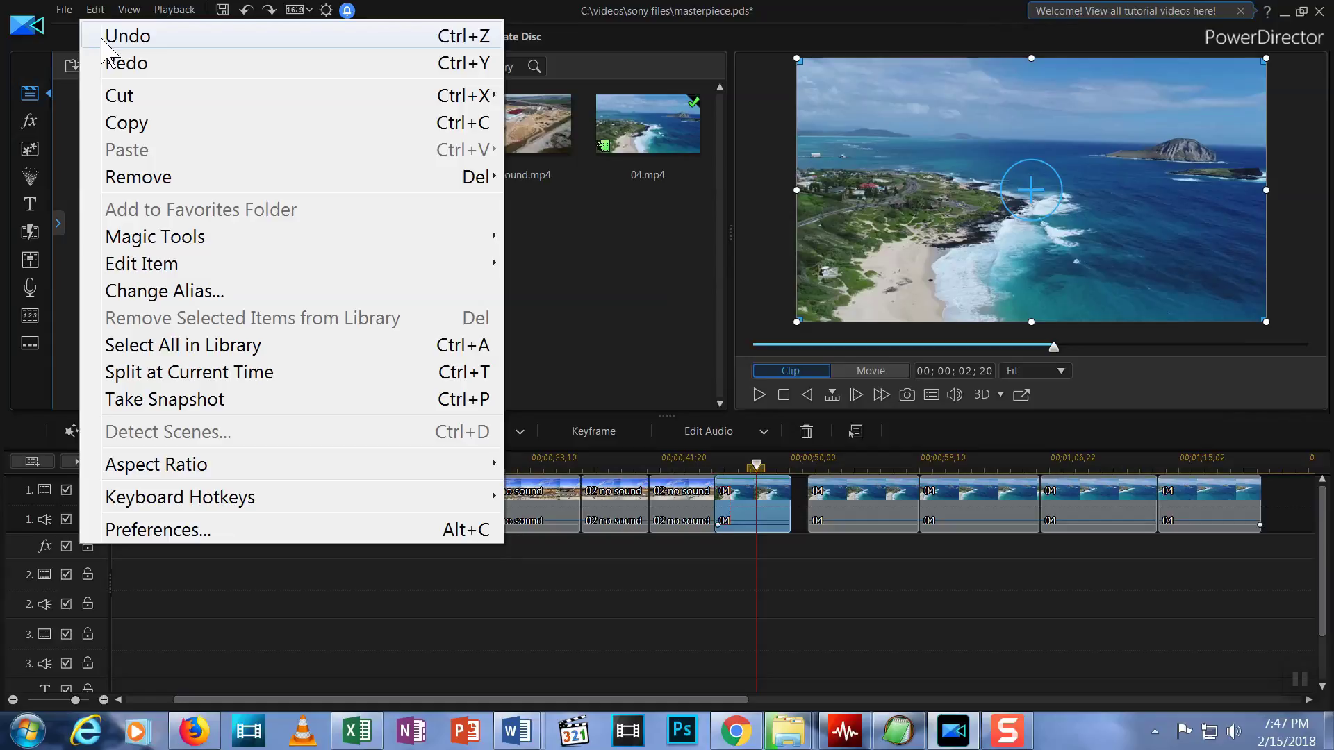
left_click(104, 36)
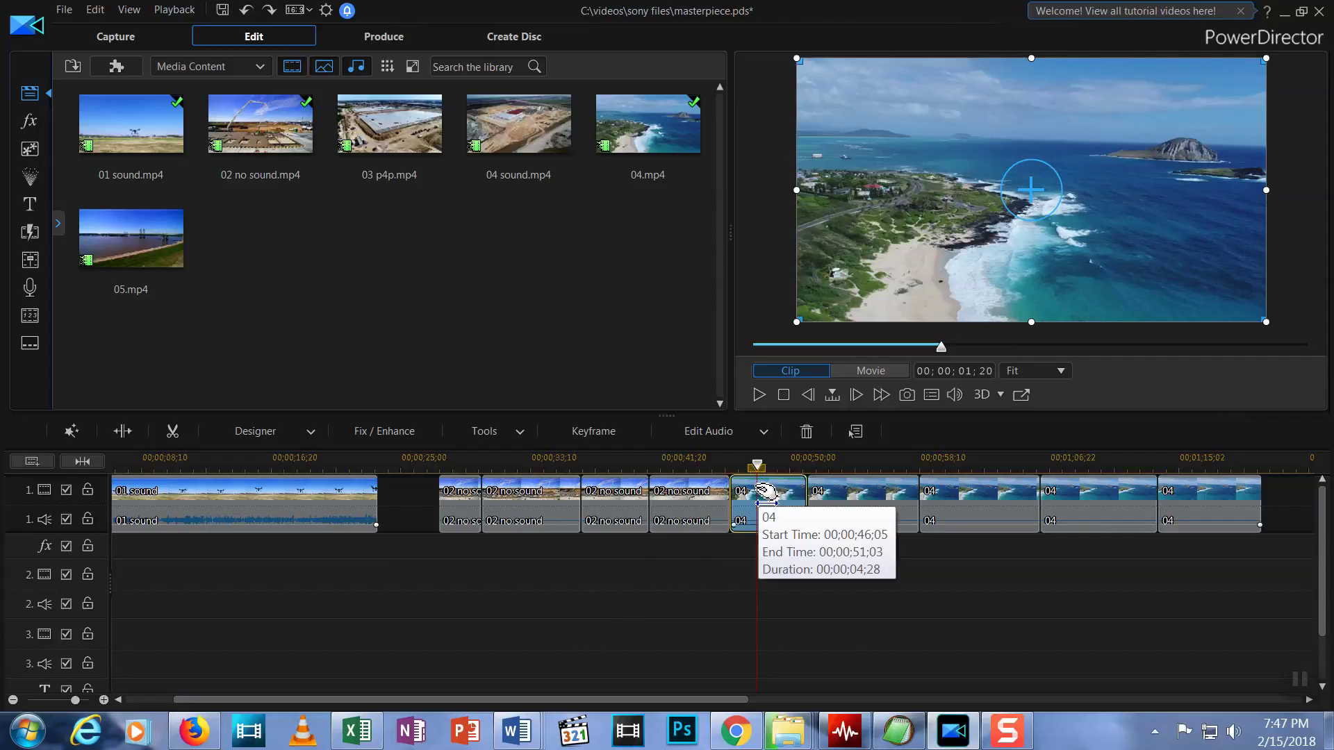
left_click(767, 495)
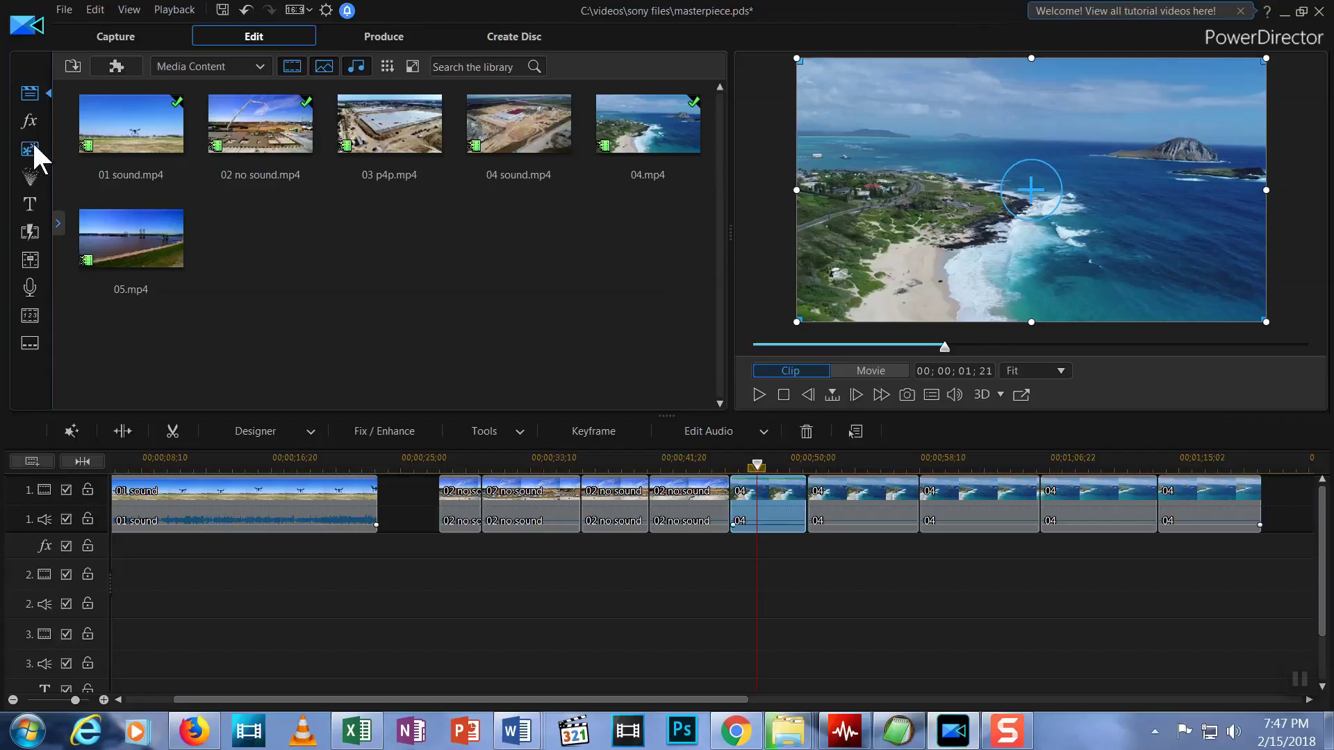
left_click(30, 232)
Put a General Fade transition between the last 02 no sound clip and the first 04 clip, then play it.
left_click_drag(275, 125, 219, 489)
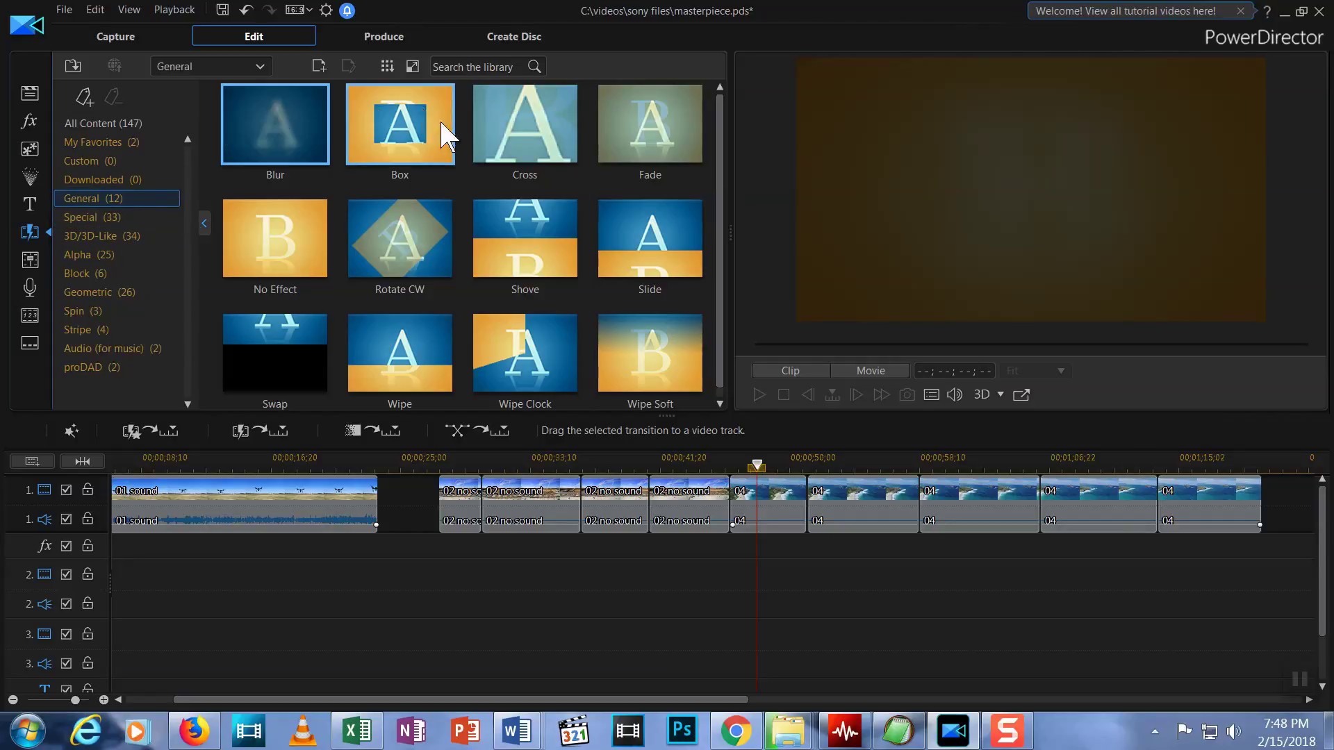
left_click(655, 156)
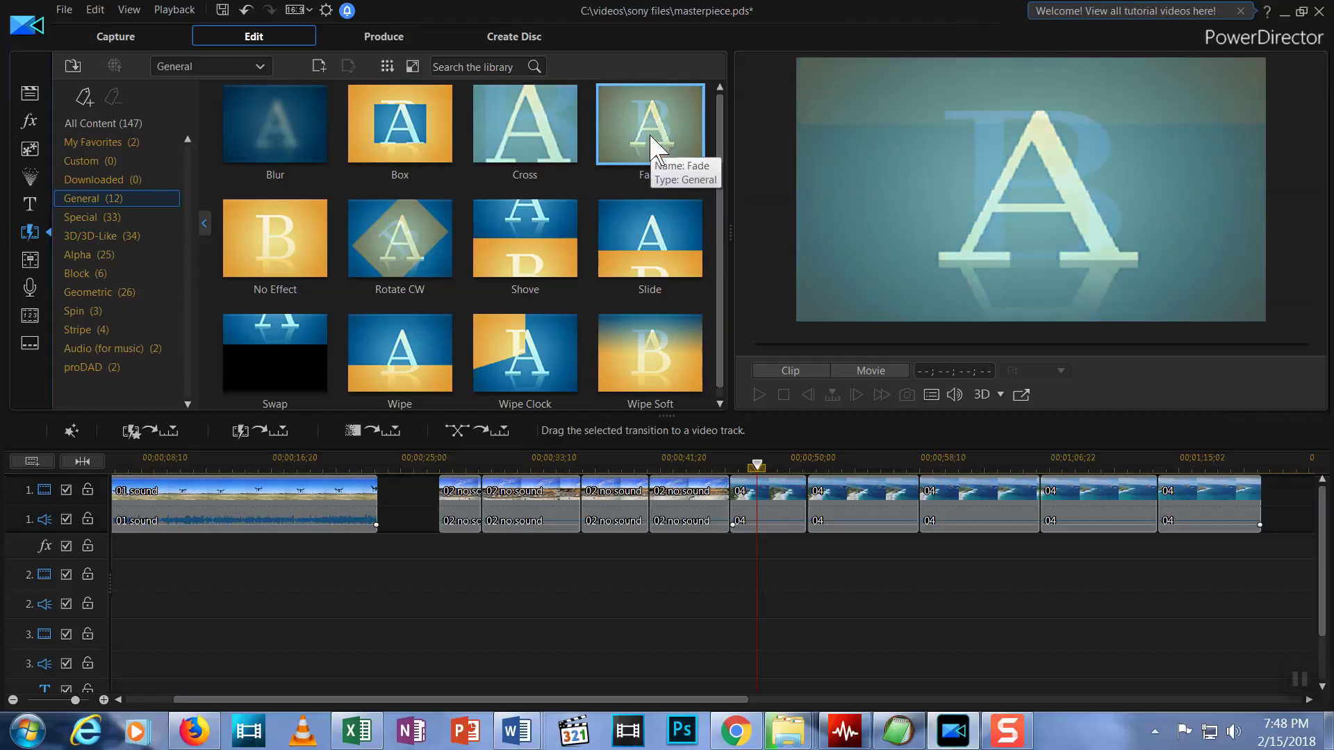
left_click_drag(655, 156, 729, 495)
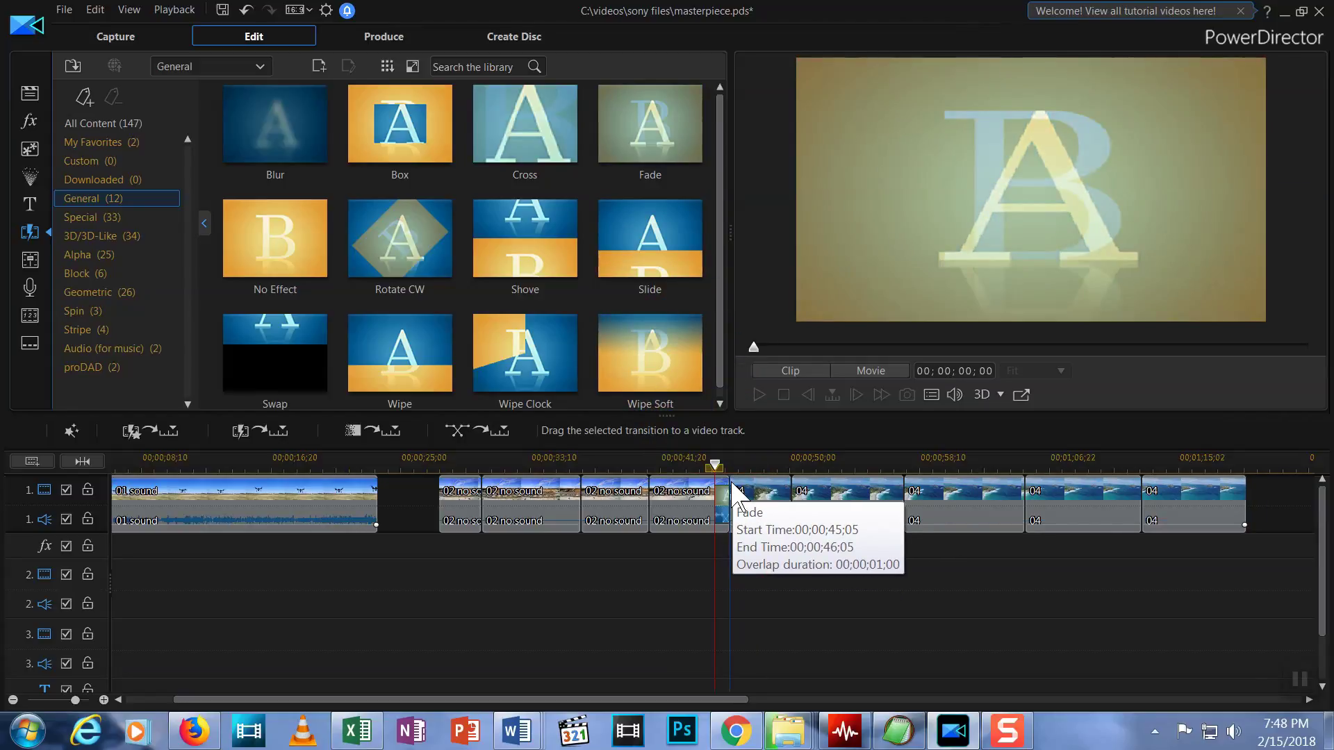
left_click(735, 495)
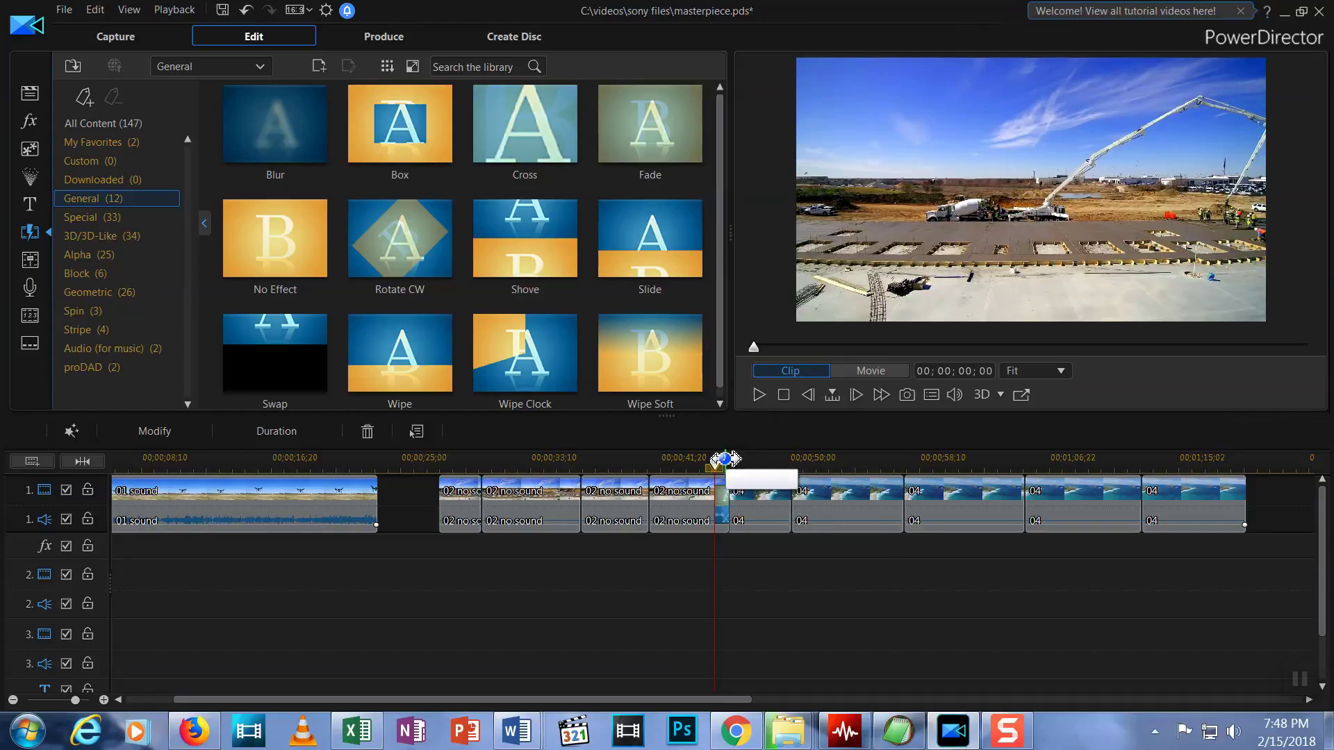
left_click(759, 396)
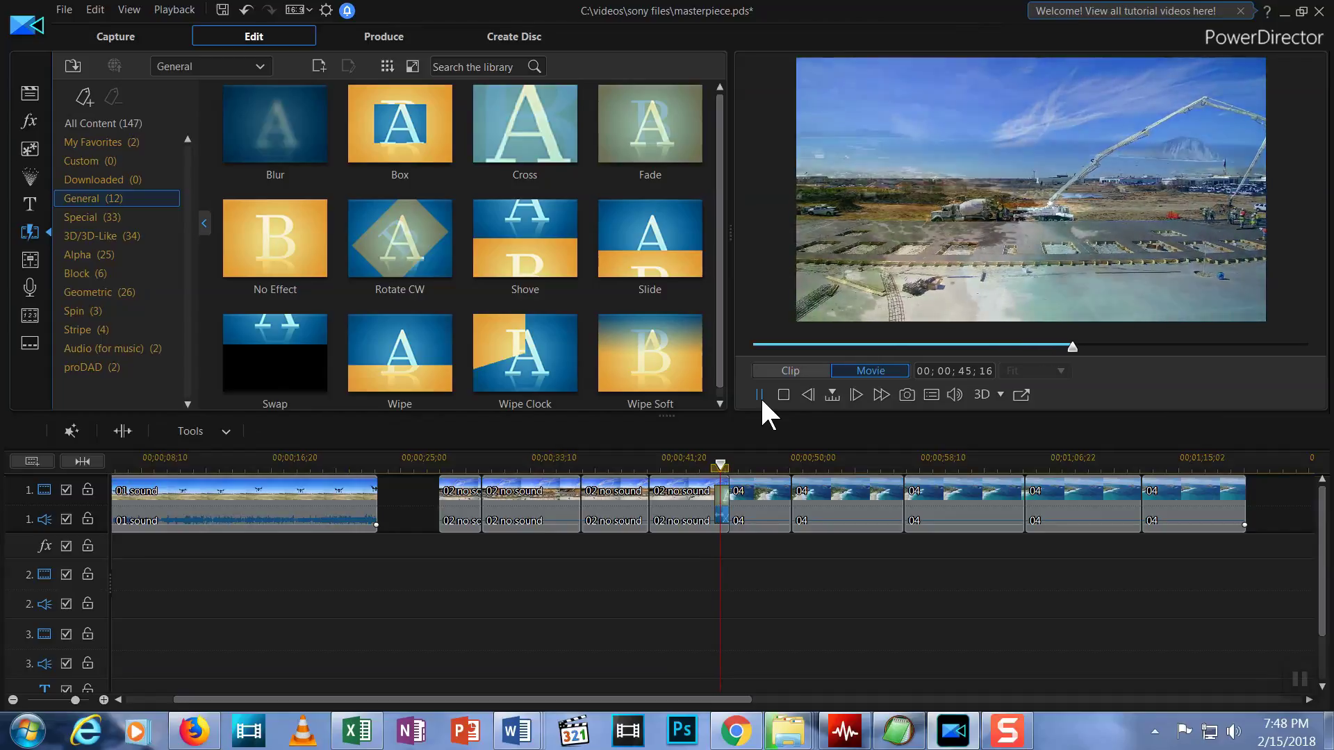
left_click(759, 394)
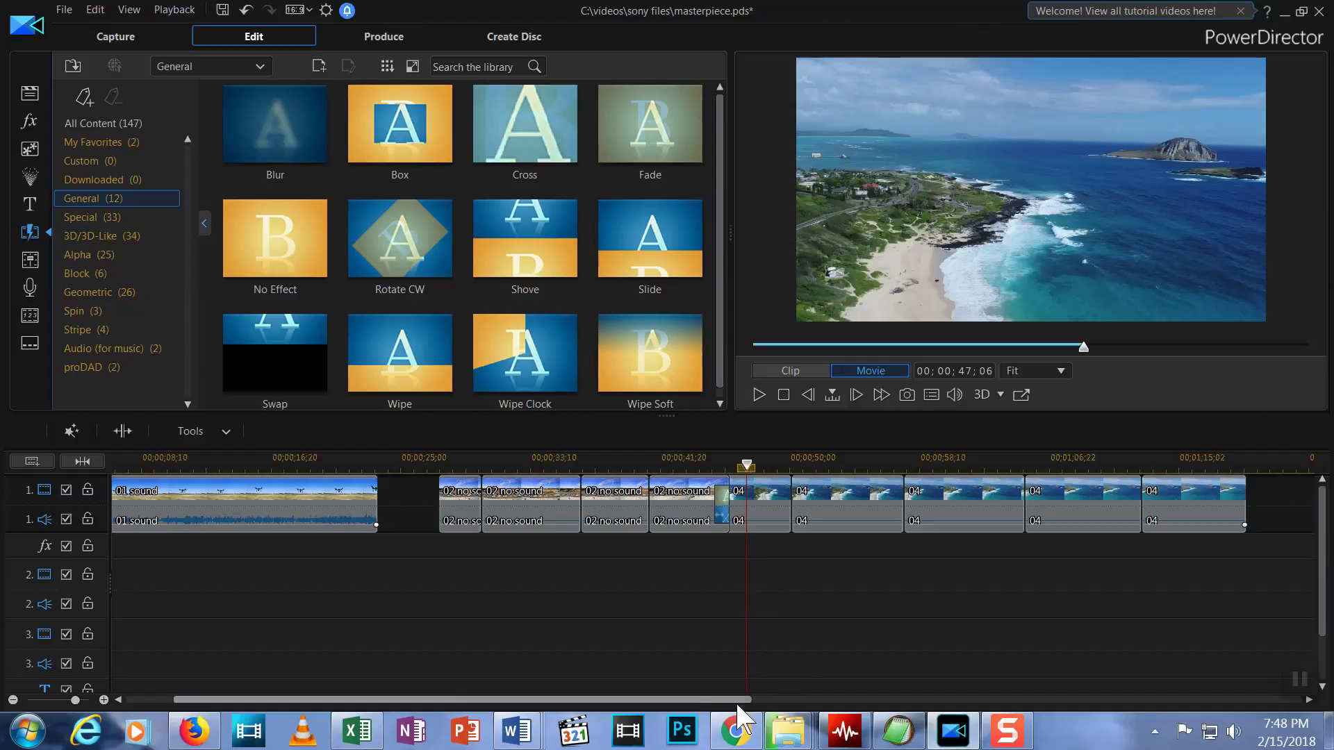
Add a Fade to the end of the last 04 clip and play the ending.
left_click_drag(707, 699, 891, 673)
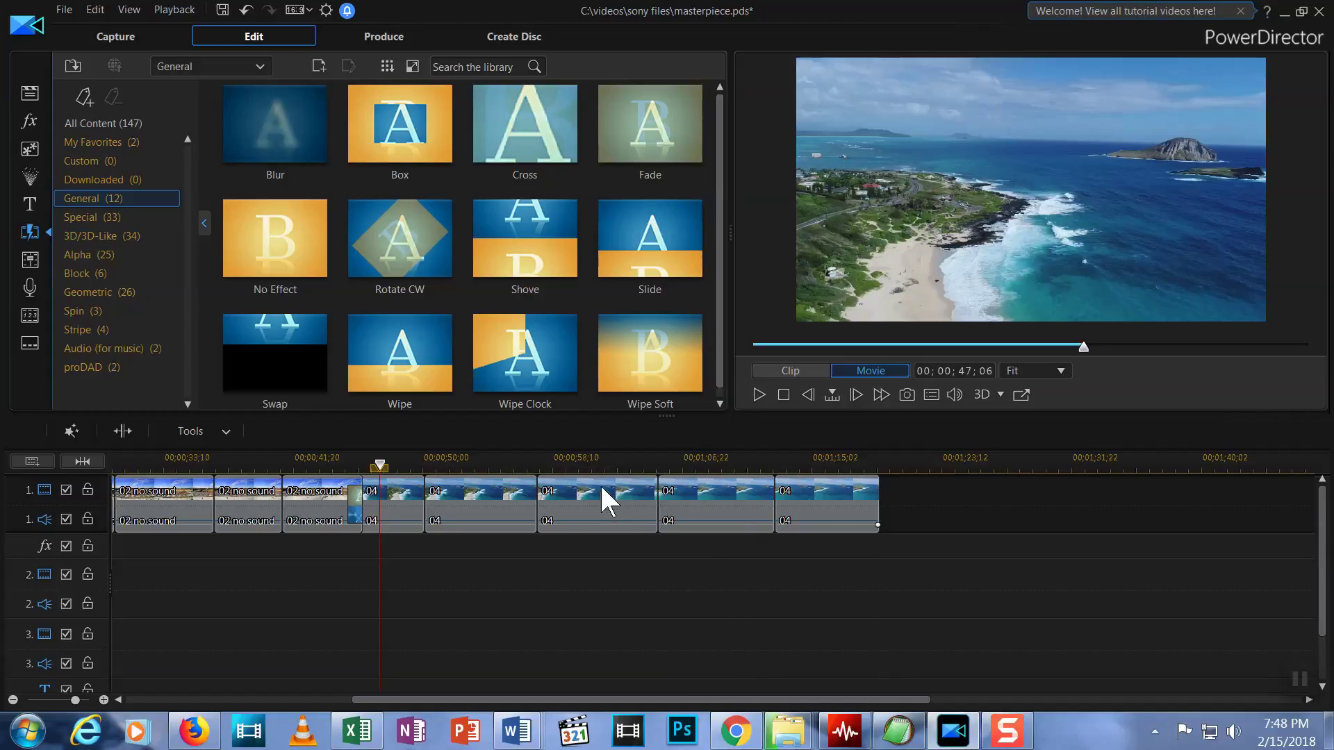
left_click_drag(650, 125, 873, 493)
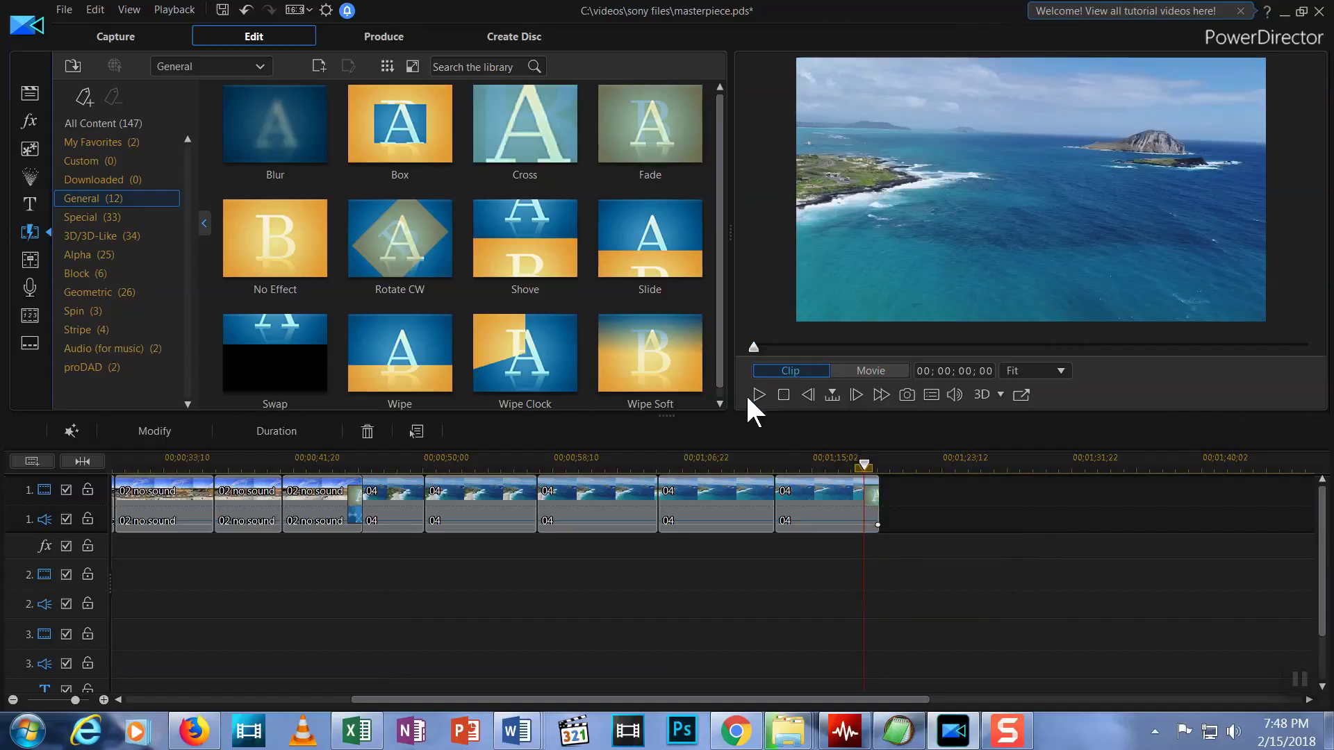
left_click(759, 395)
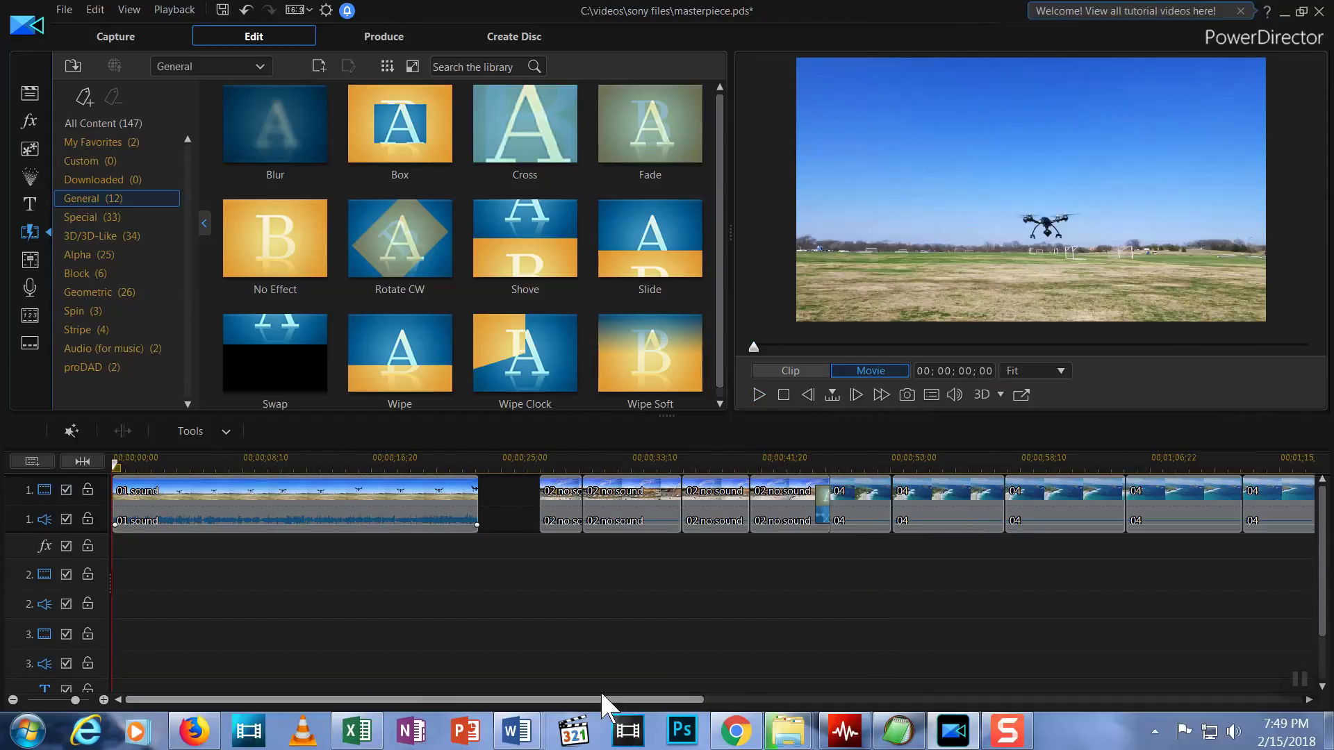
Lengthen the ending Fade to 00;00;02;06 and play the fade to black.
left_click_drag(601, 699, 778, 694)
left_click(940, 492)
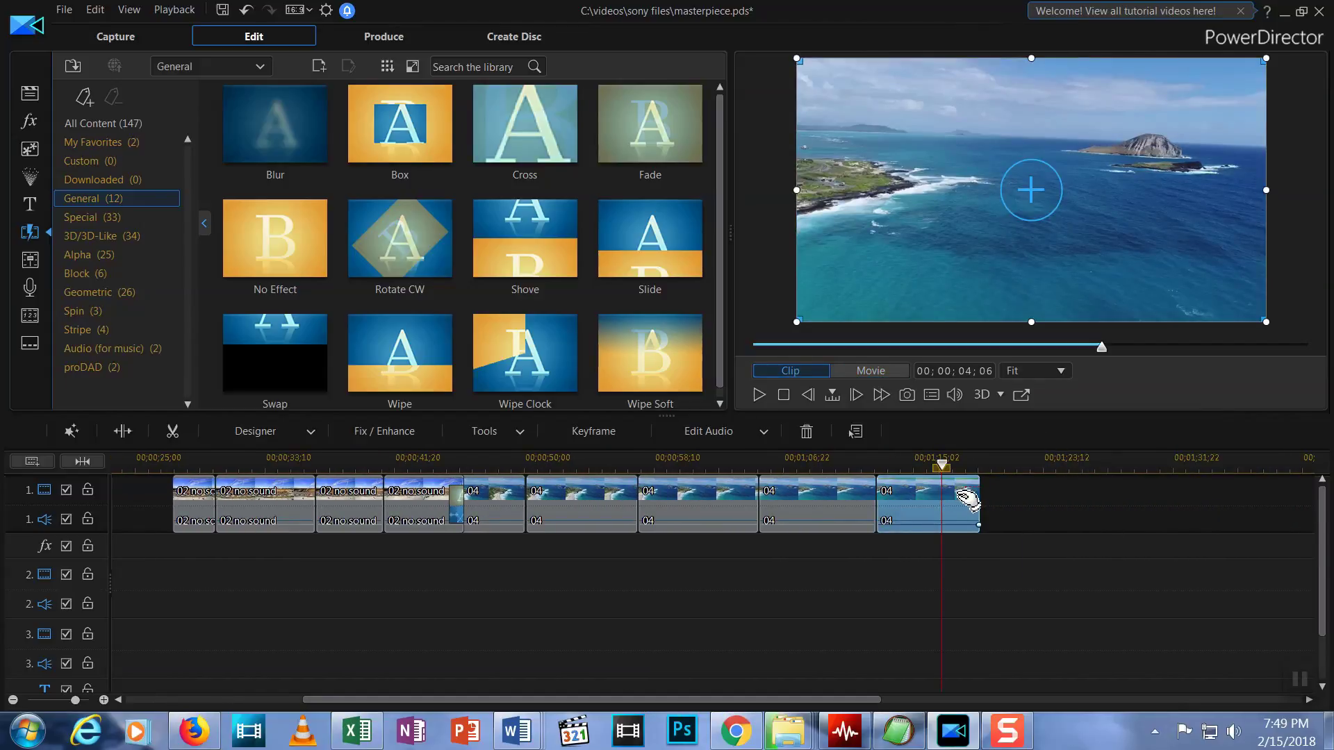
left_click(972, 500)
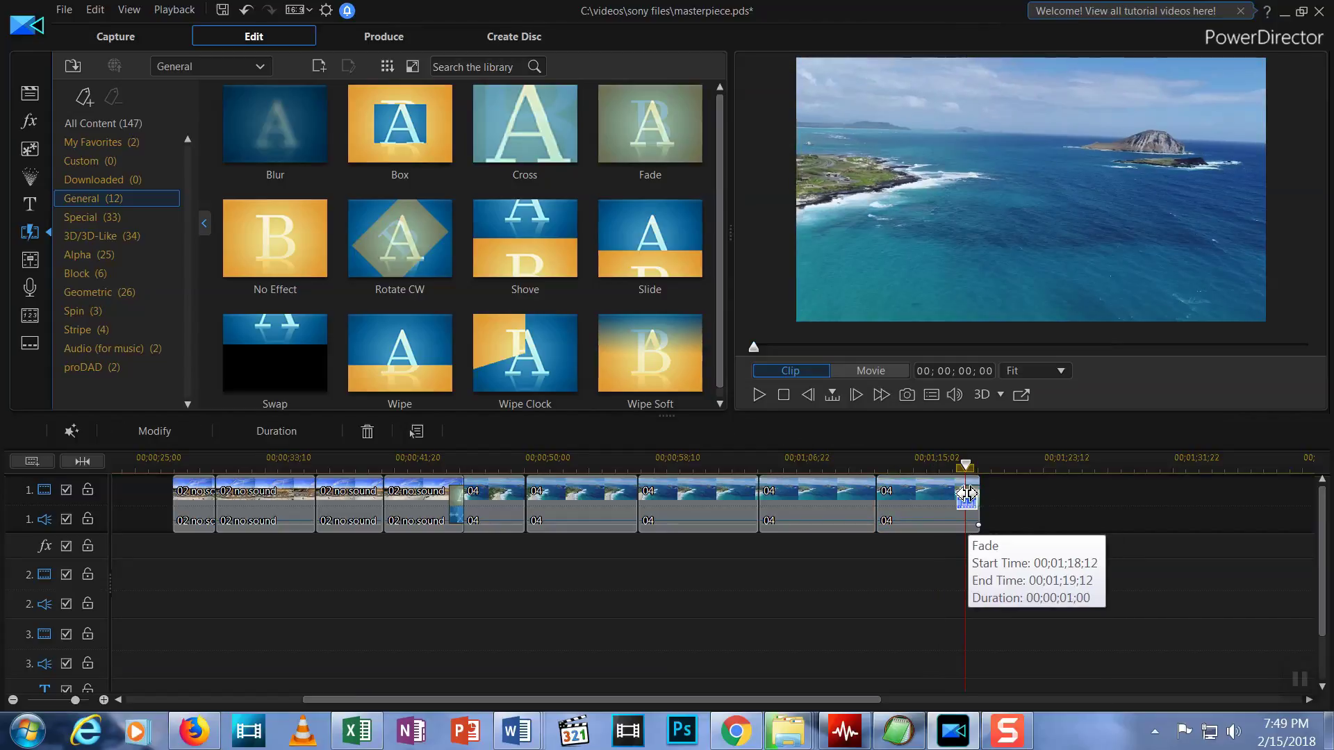
left_click(954, 497)
left_click_drag(955, 498, 936, 498)
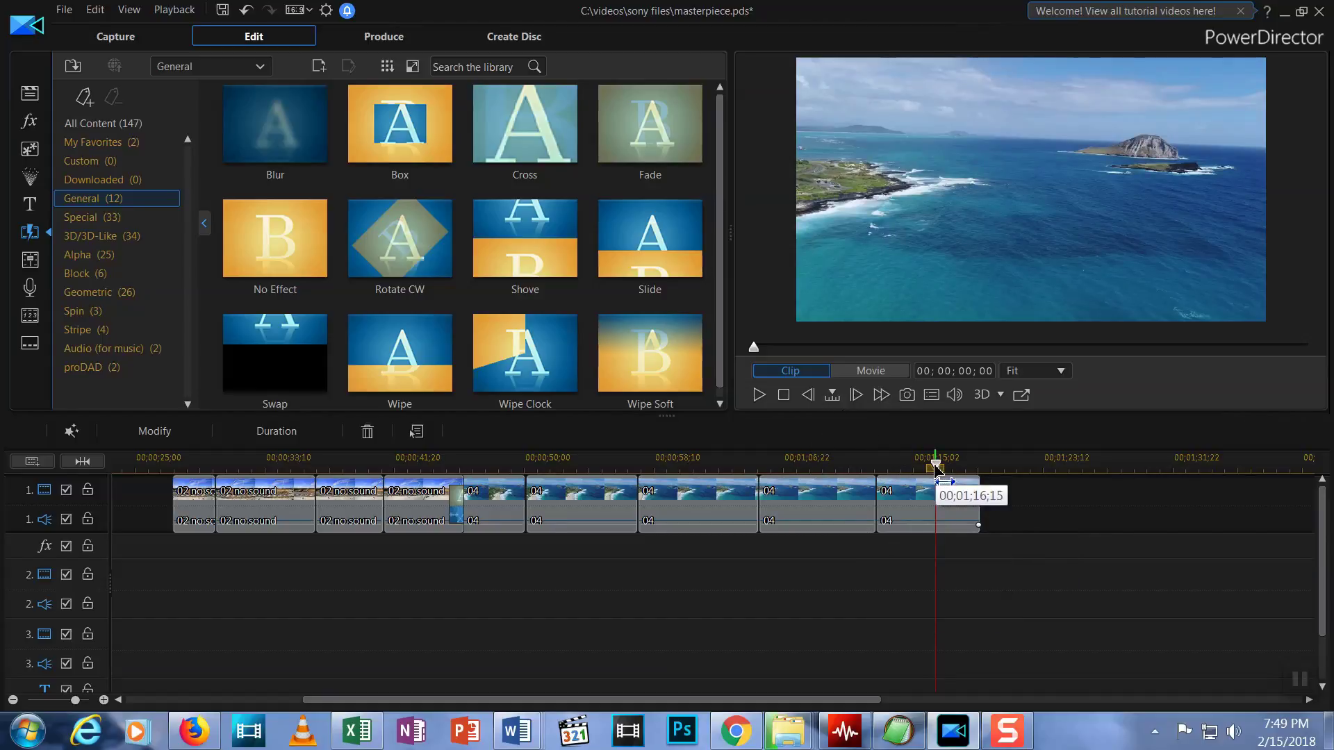
left_click_drag(936, 464, 920, 464)
left_click(759, 394)
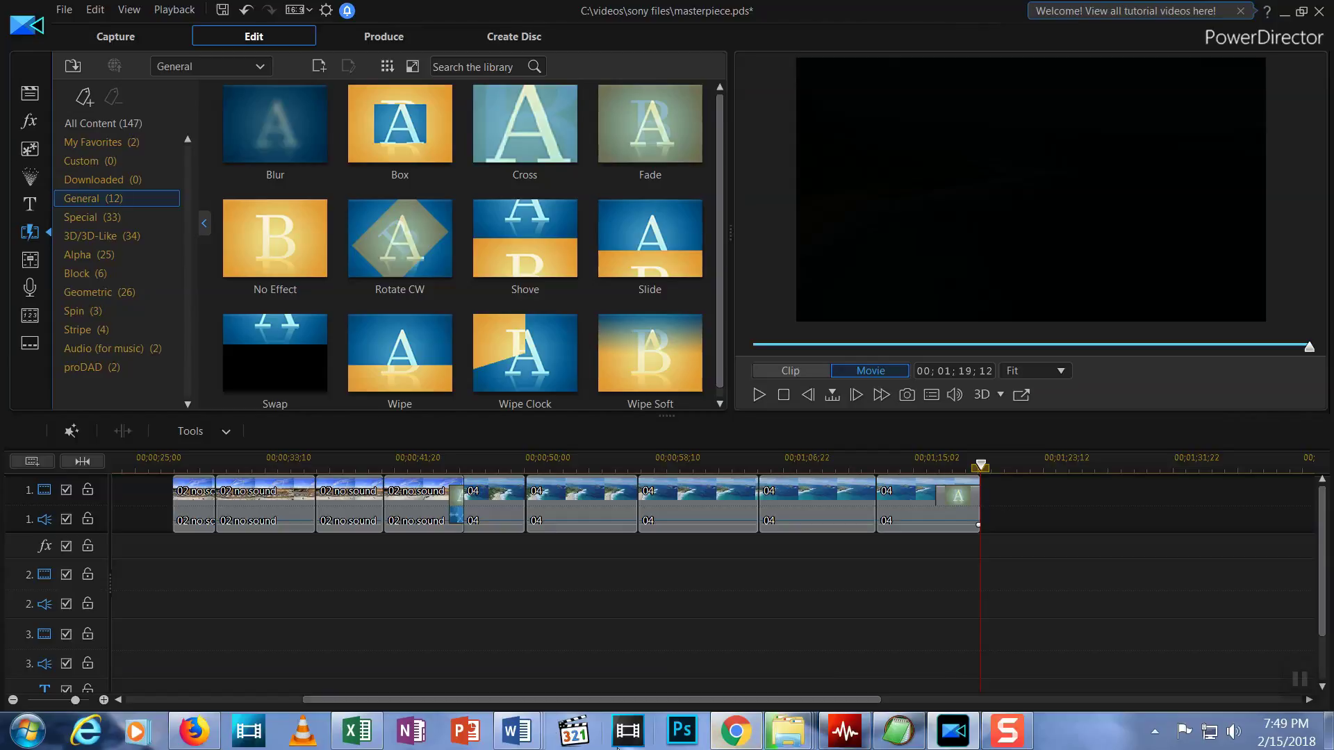
Add a Fade to the start of the 01 sound clip and play the fade-in.
left_click_drag(507, 699, 326, 685)
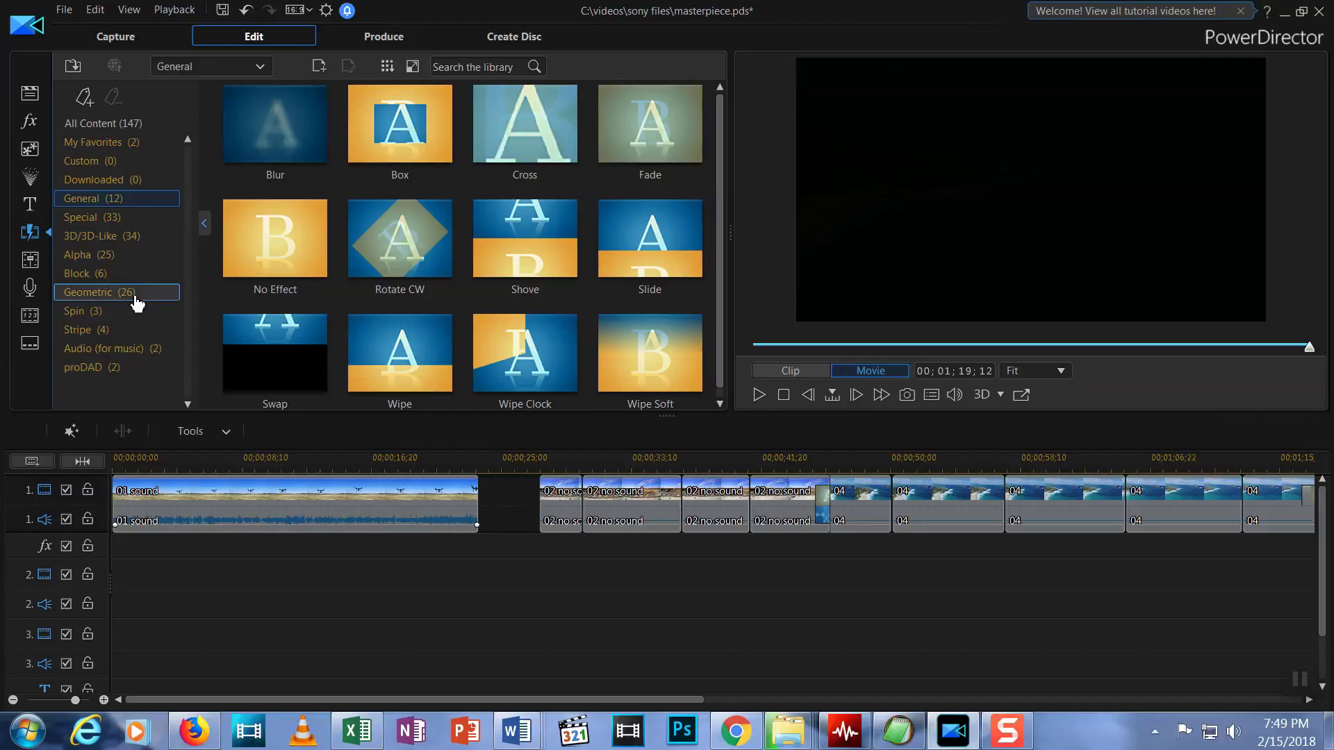
left_click_drag(612, 135, 116, 495)
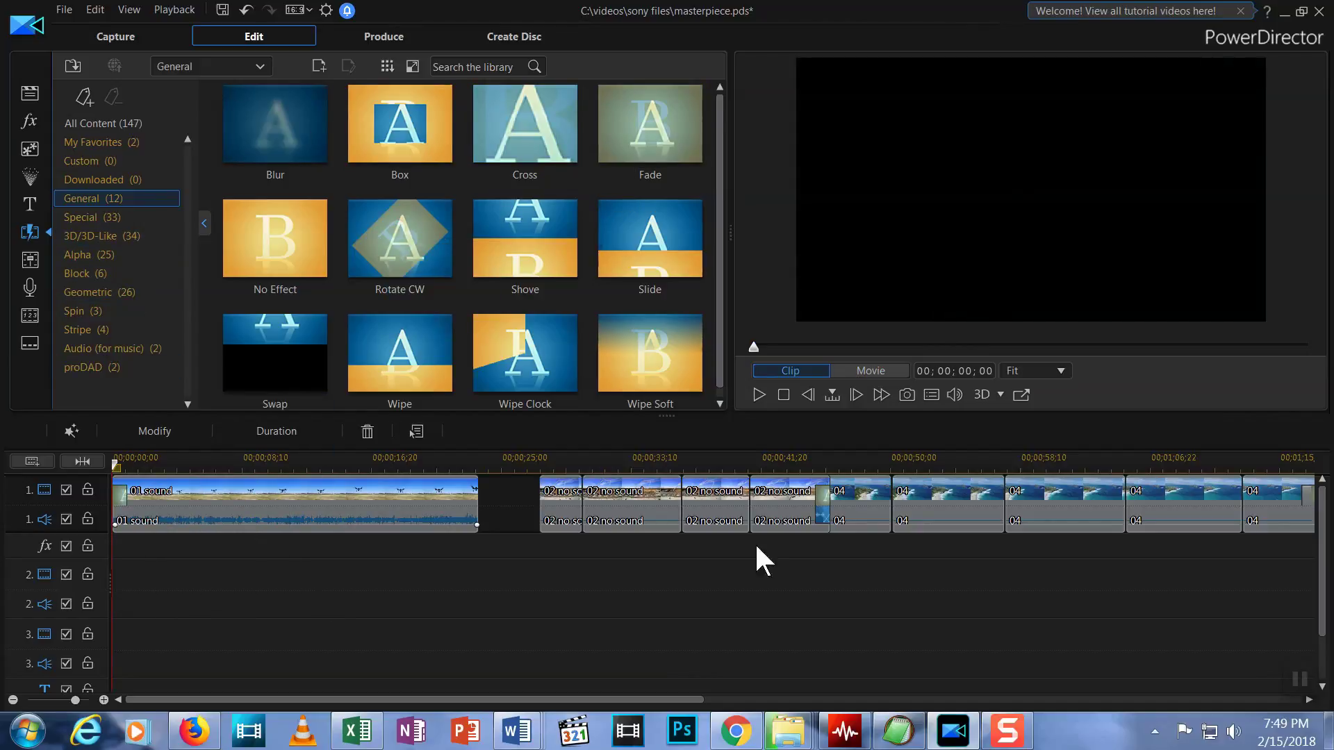
left_click(758, 395)
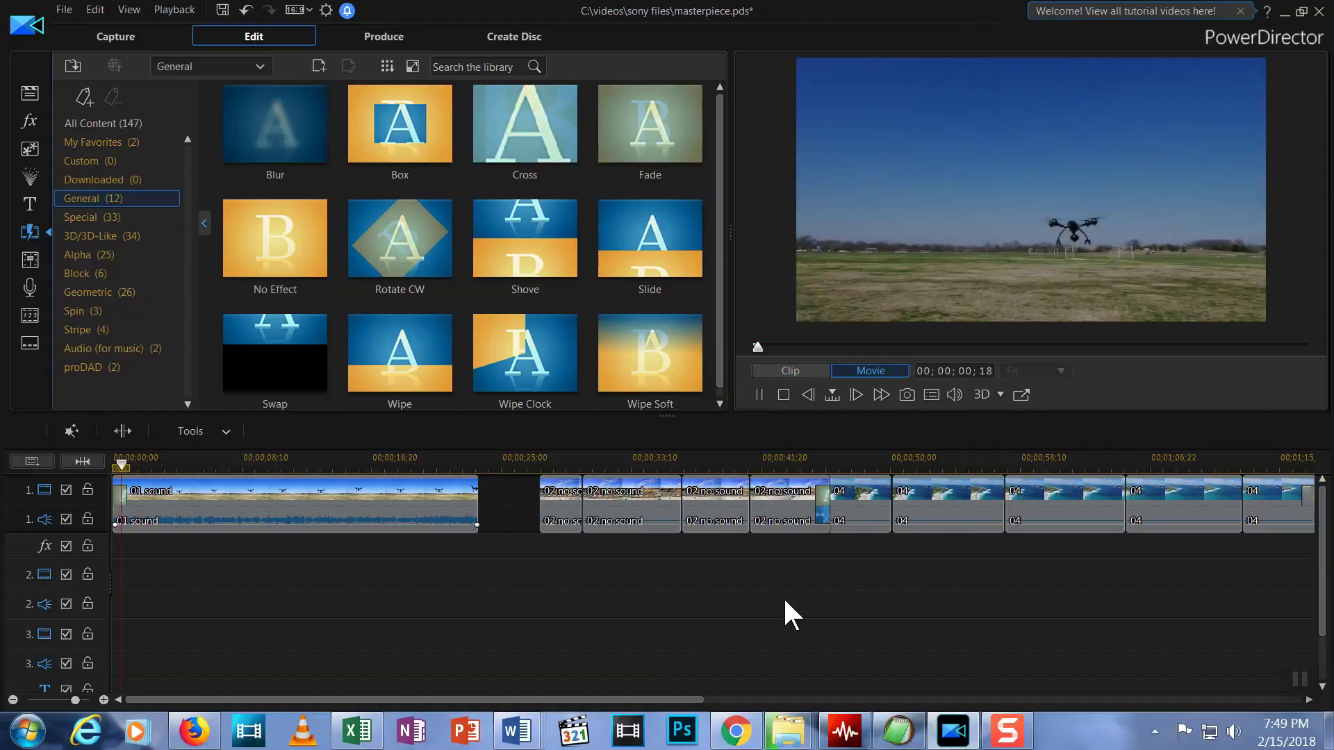
left_click(760, 394)
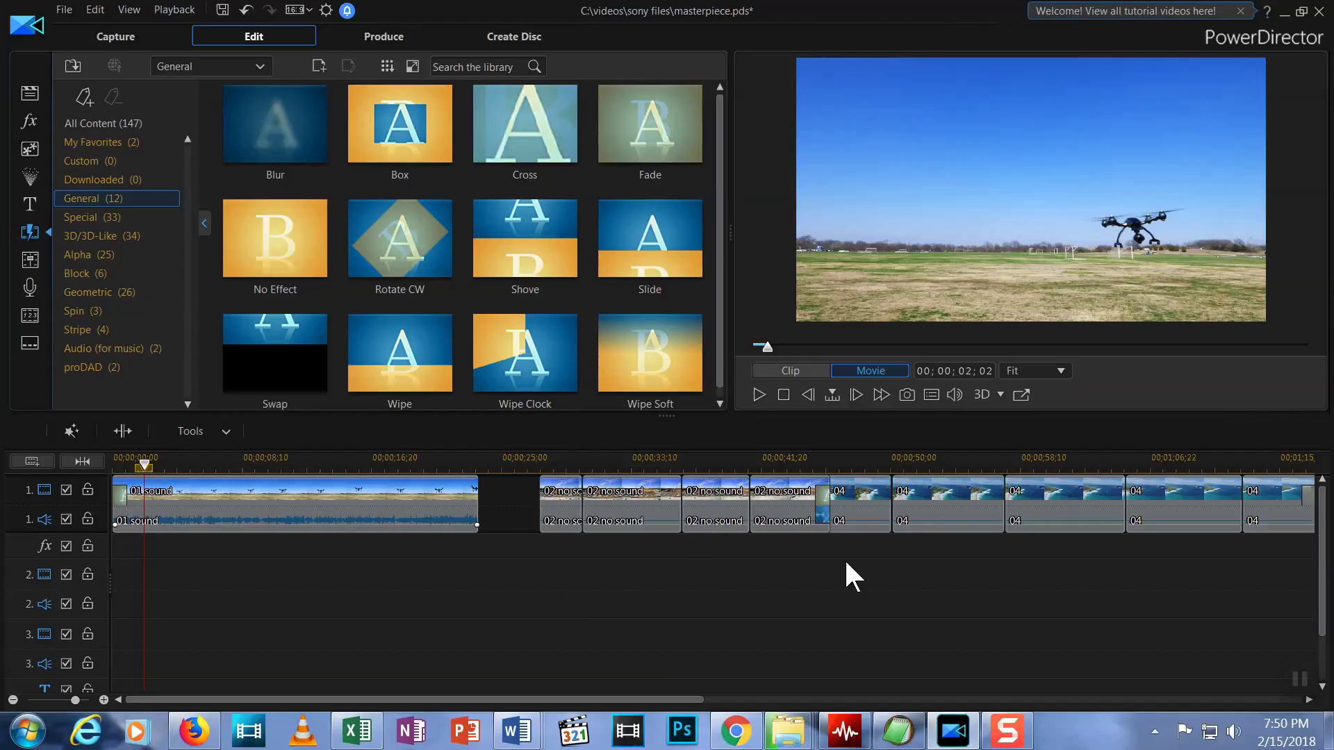
Save masterpiece.pds with Ctrl+S.
key("ctrl+s")
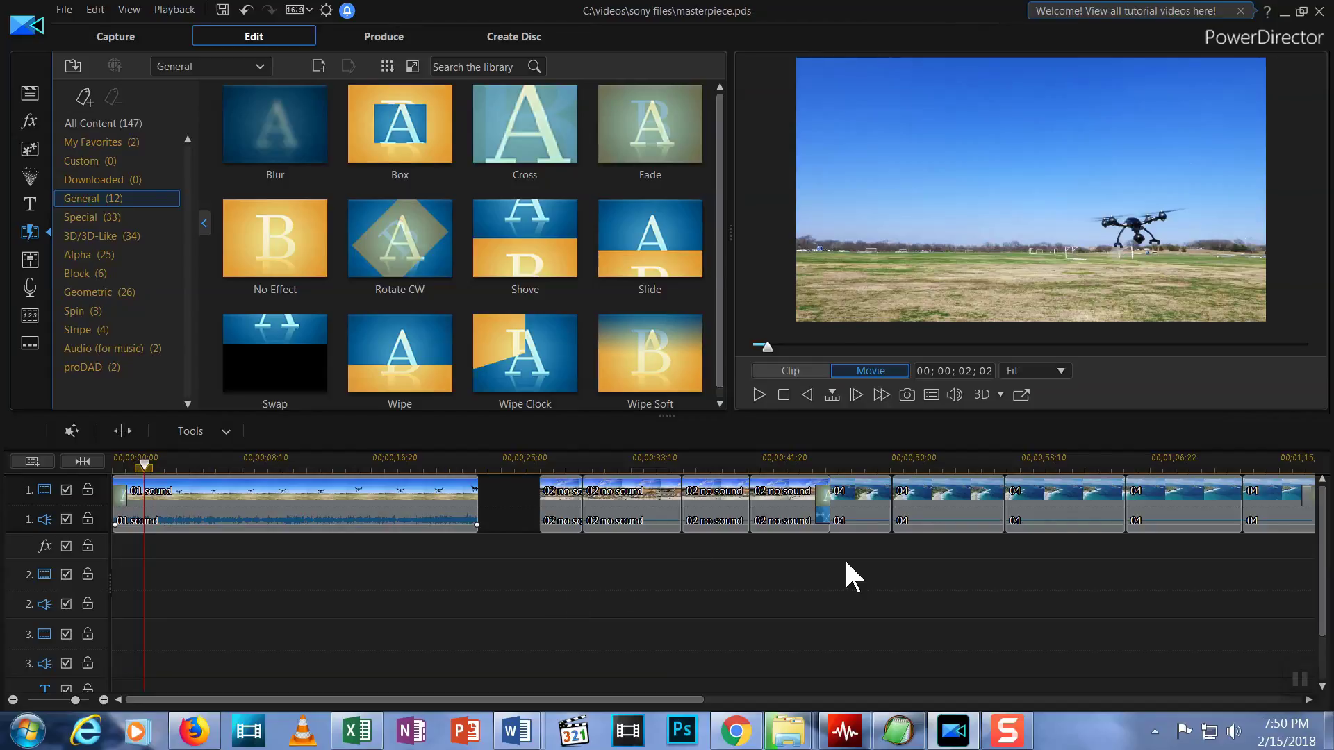